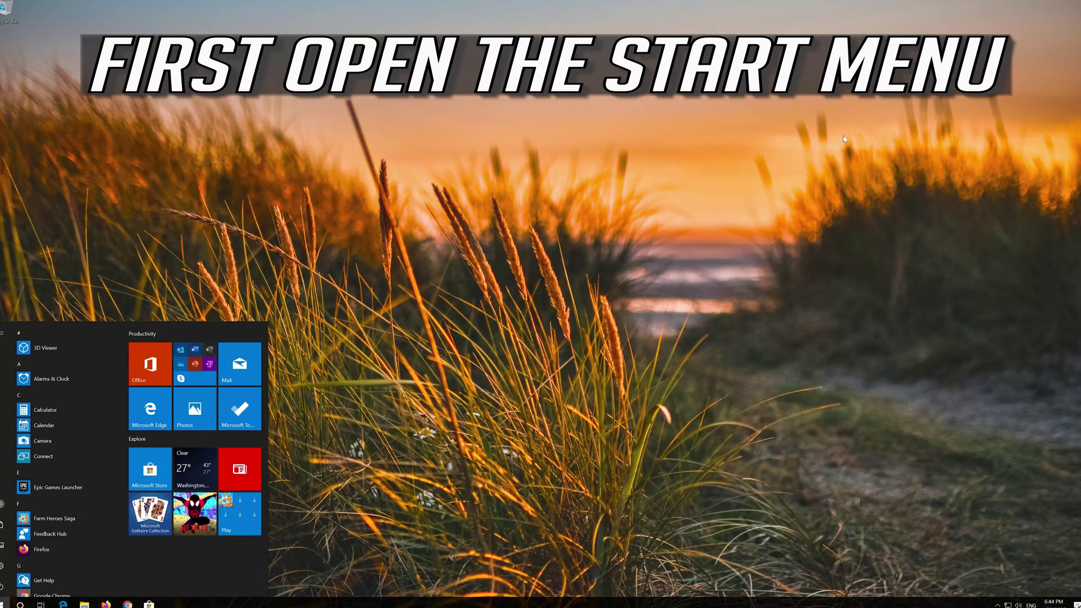
Open Windows Settings with the gear icon in the Start menu.
{"action": "mouse_move", "coordinate": [2, 567]}
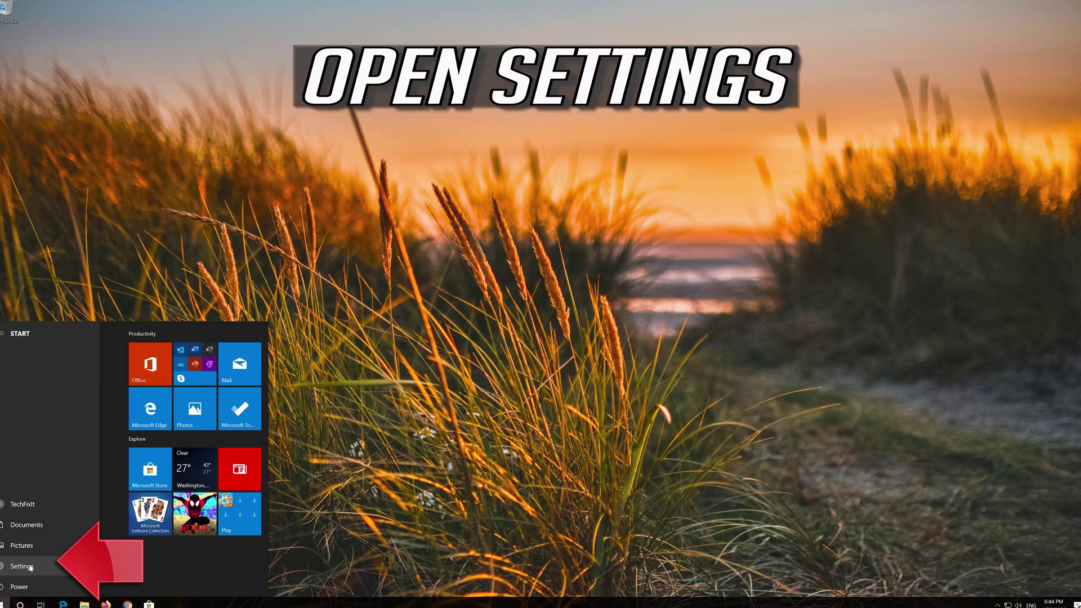
{"action": "left_click", "coordinate": [22, 566]}
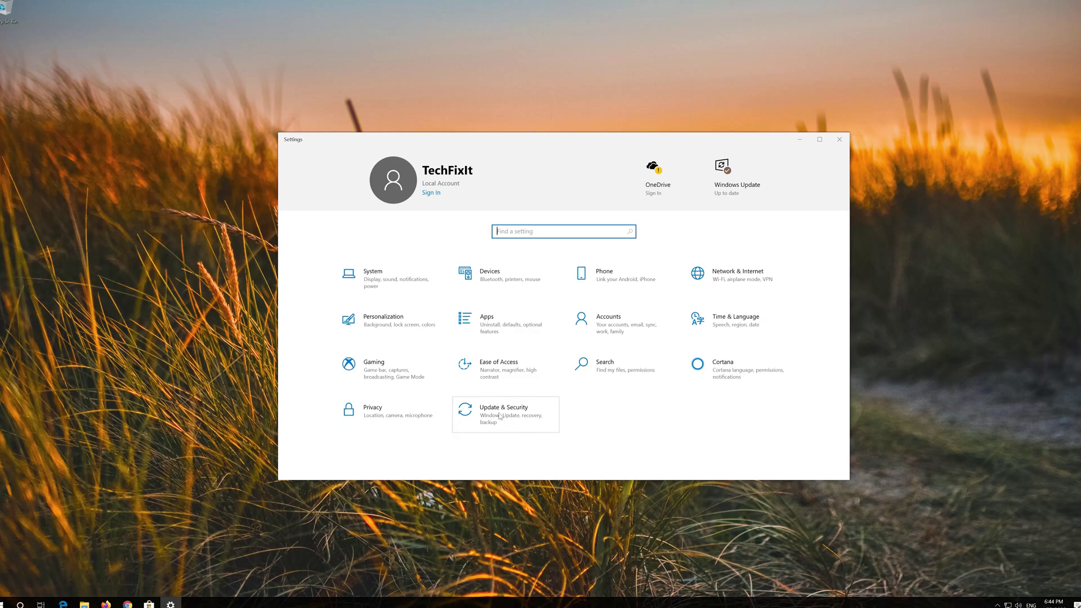
Expand the Windows Update entry on the Update & Security Troubleshoot page.
{"action": "left_click", "coordinate": [528, 415]}
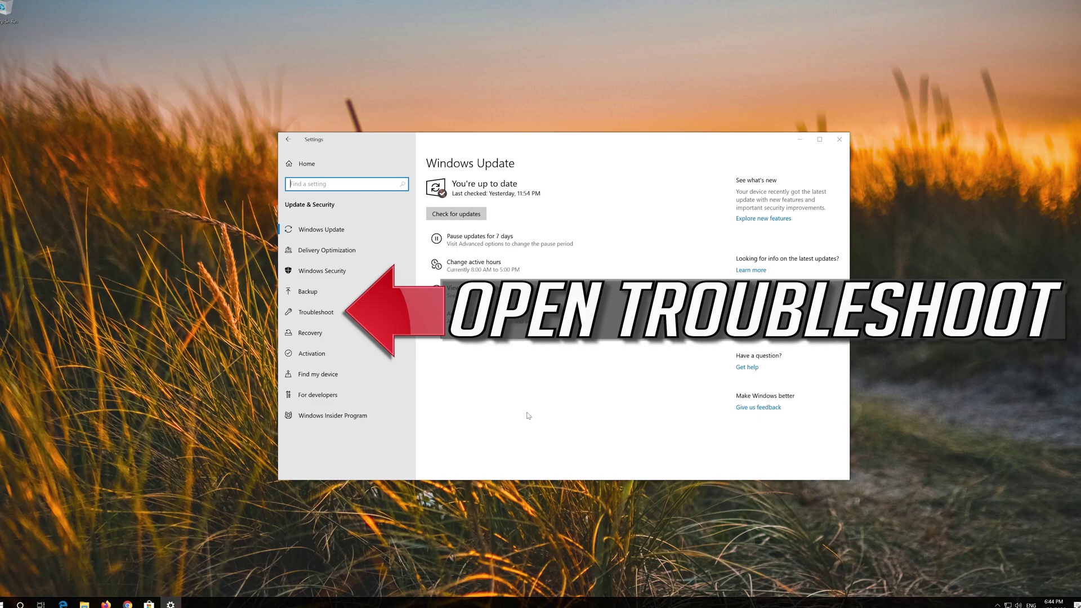
{"action": "left_click", "coordinate": [332, 314]}
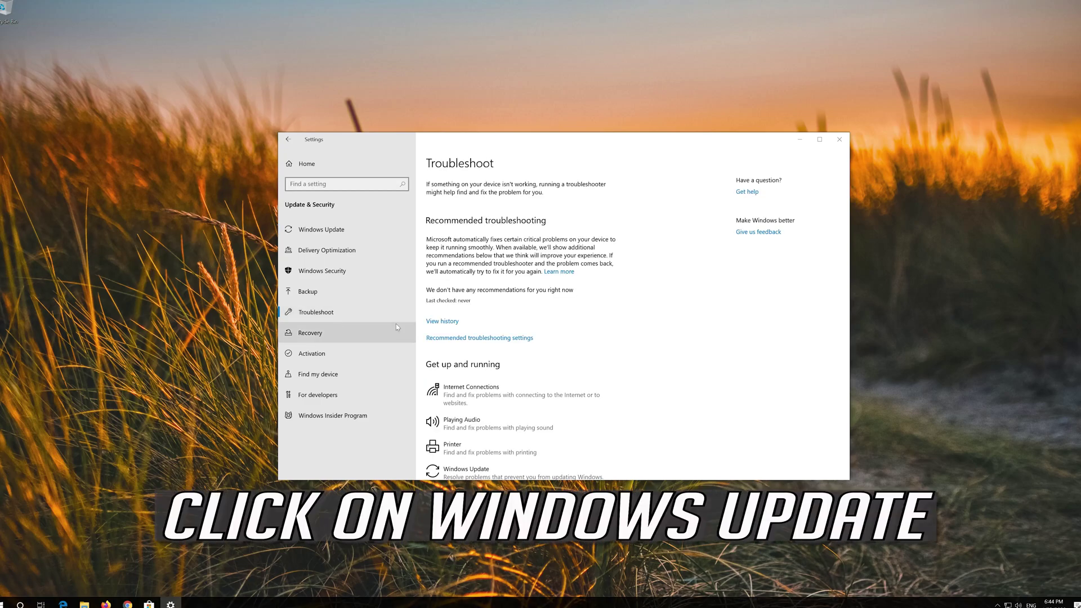
{"action": "scroll", "coordinate": [524, 346], "scroll_direction": "down", "scroll_amount": 2}
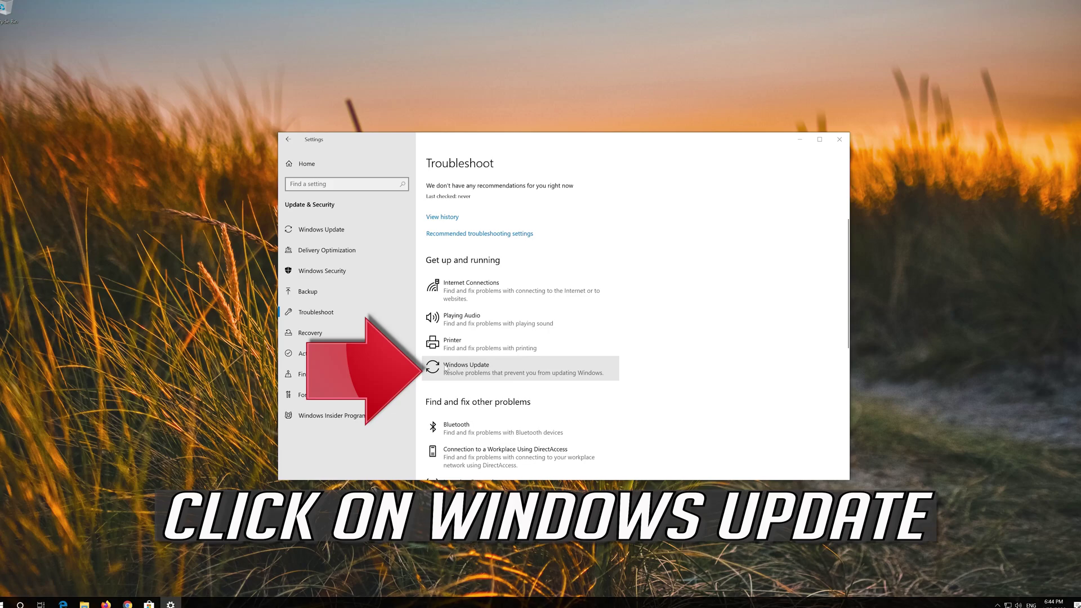
{"action": "left_click", "coordinate": [474, 373]}
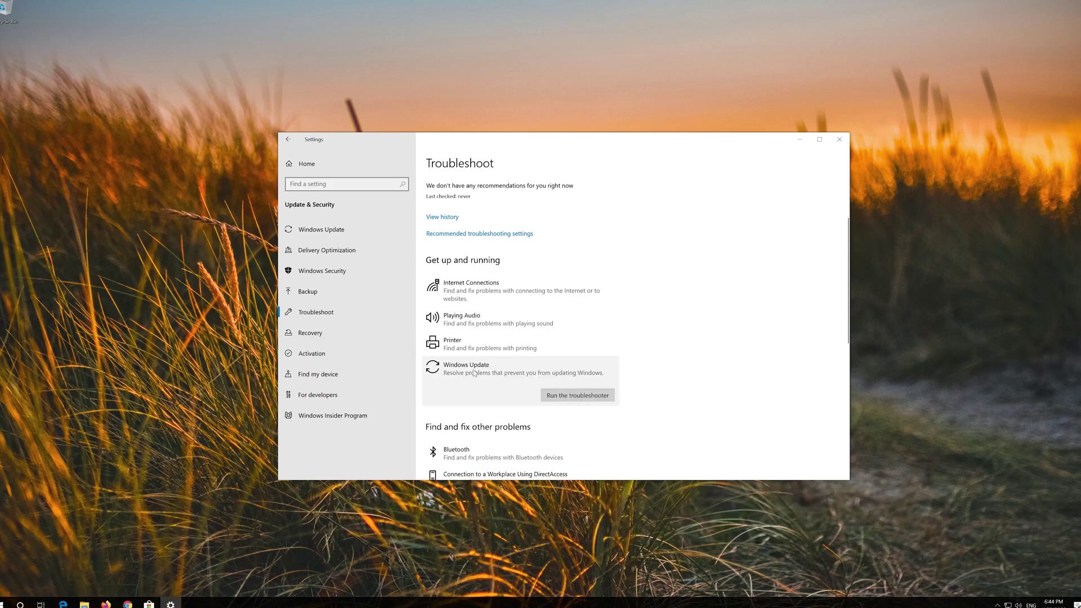
Run the Windows Update troubleshooter, close Settings, and dismiss the finished troubleshooter.
{"action": "left_click", "coordinate": [564, 397]}
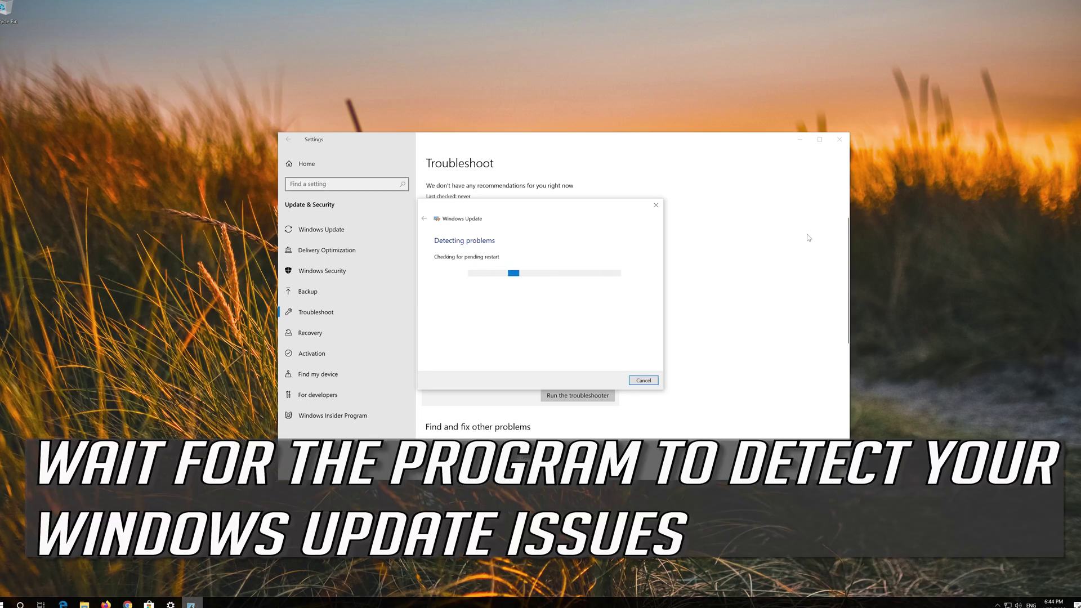
{"action": "left_click", "coordinate": [839, 139]}
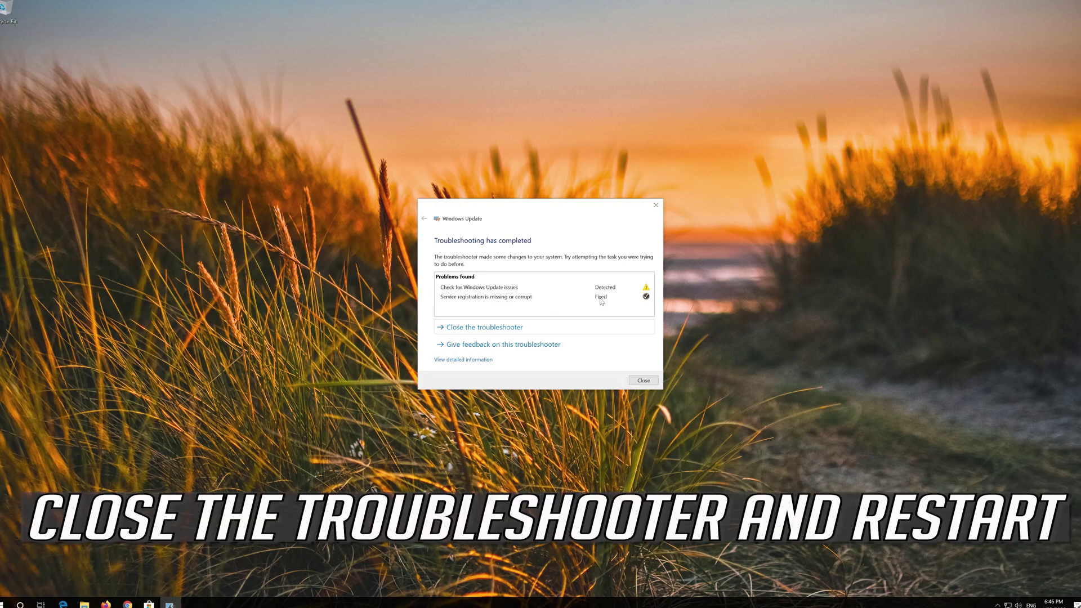
{"action": "left_click", "coordinate": [644, 380]}
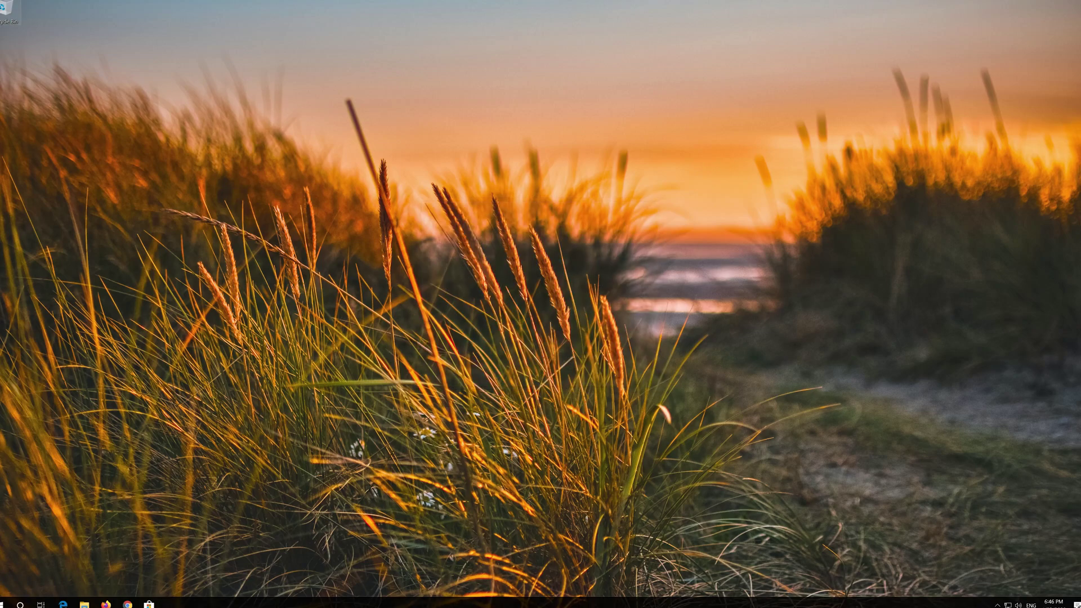
Restart the computer from the Start menu's Power options.
{"action": "left_click", "coordinate": [5, 602]}
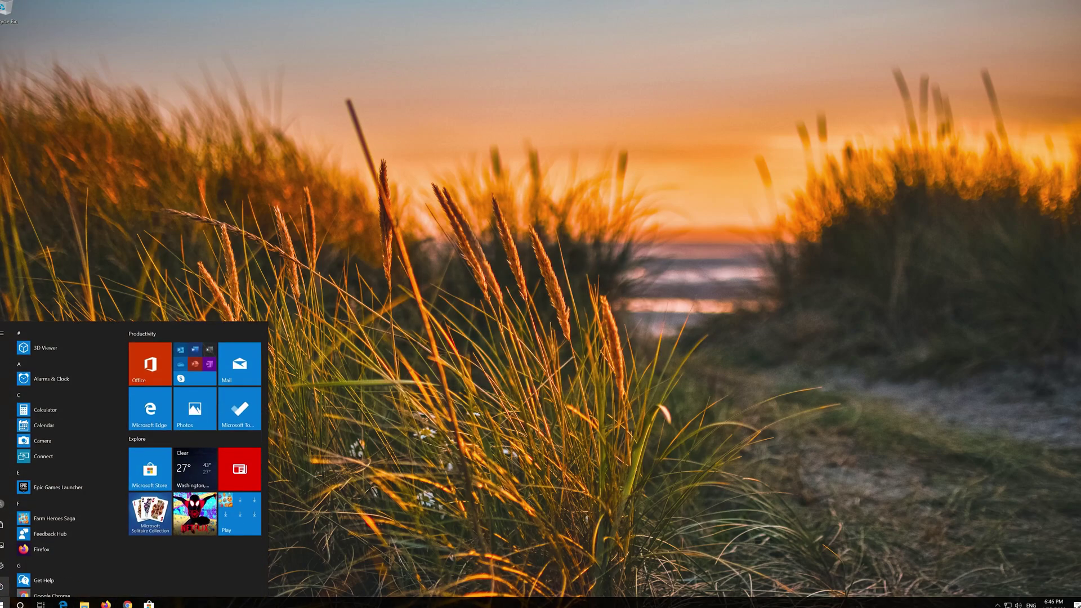
{"action": "left_click", "coordinate": [17, 587]}
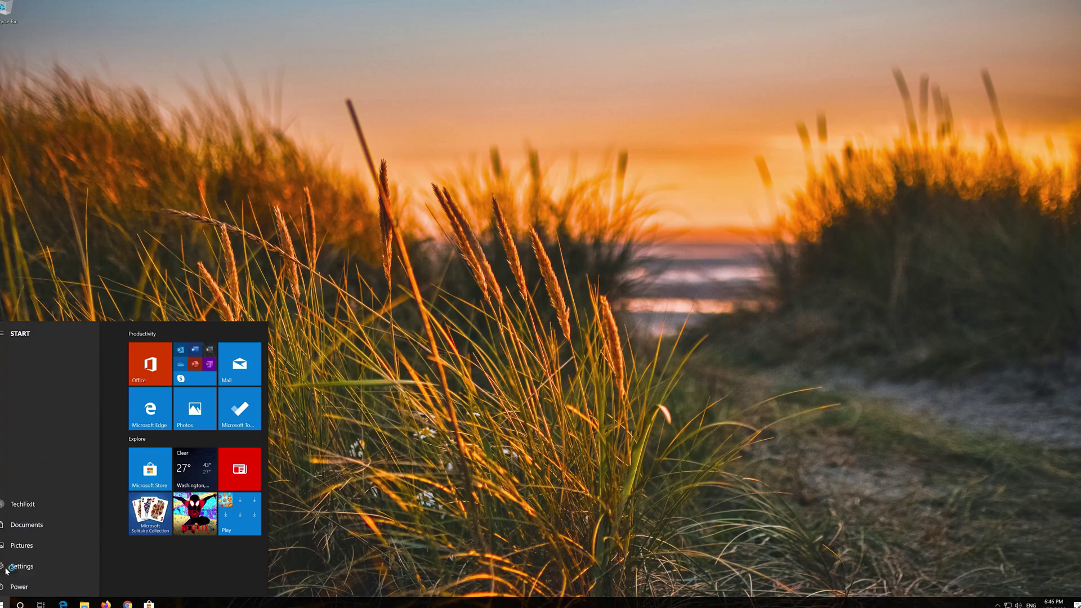
{"action": "left_click", "coordinate": [8, 568]}
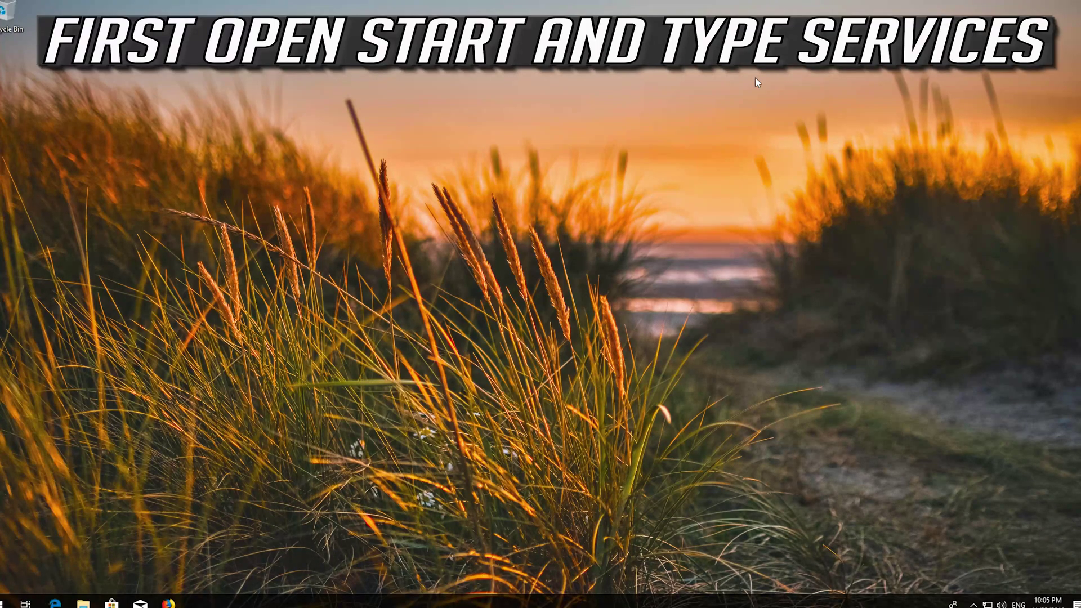
{"action": "key", "text": "super"}
Search for 'services' and open the Services desktop app.
{"action": "type", "text": "services"}
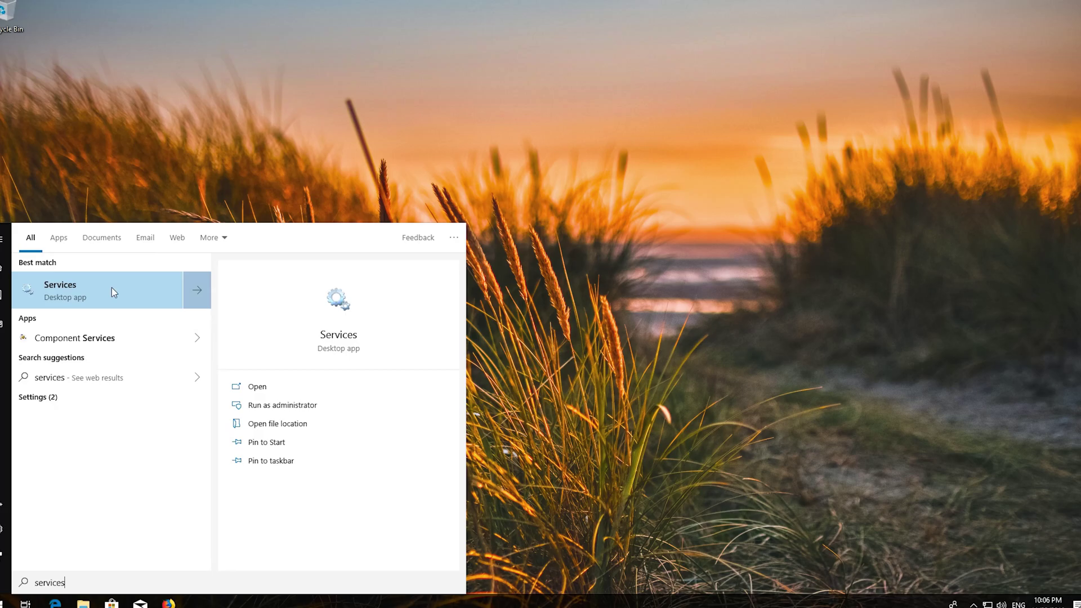
{"action": "left_click", "coordinate": [112, 289]}
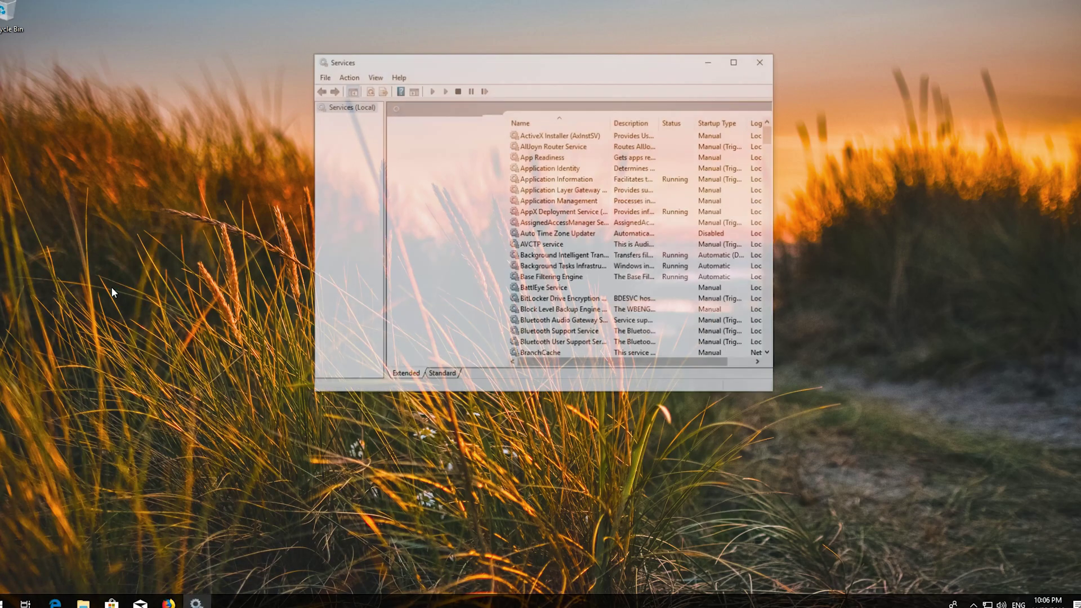
Scroll the services list down to Windows Update and select that service.
{"action": "left_click", "coordinate": [541, 245]}
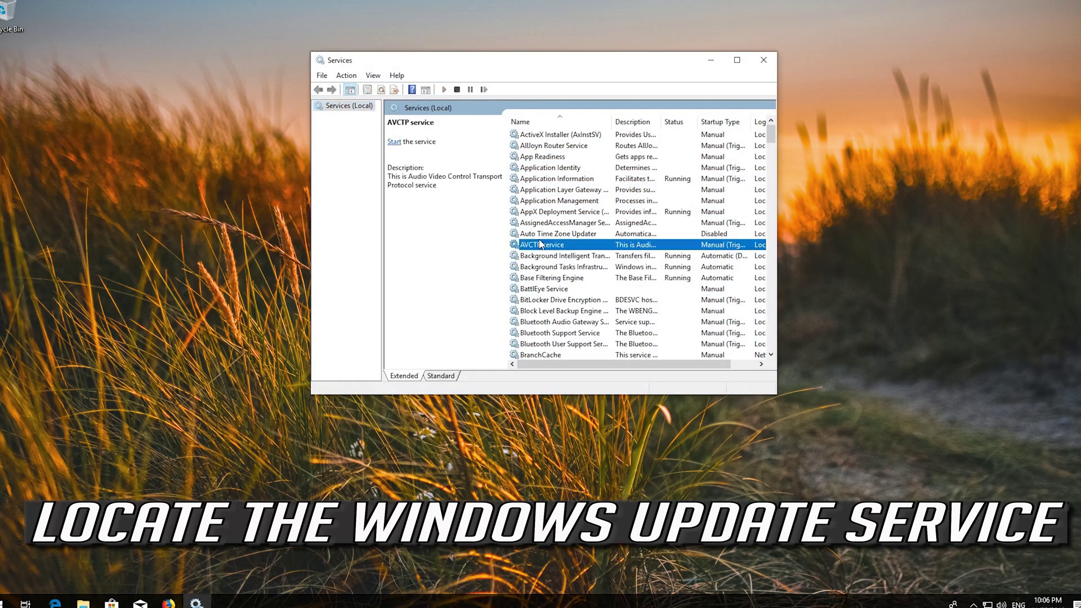
{"action": "scroll", "coordinate": [541, 243], "scroll_direction": "down", "scroll_amount": 20}
{"action": "scroll", "coordinate": [540, 243], "scroll_direction": "down", "scroll_amount": 20}
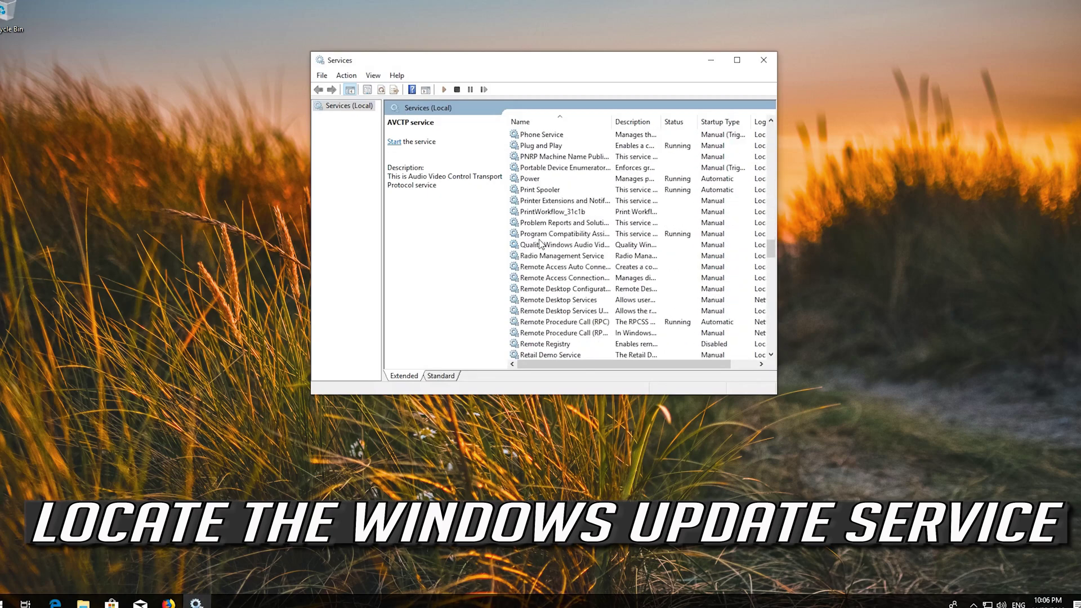
{"action": "scroll", "coordinate": [540, 244], "scroll_direction": "down", "scroll_amount": 1}
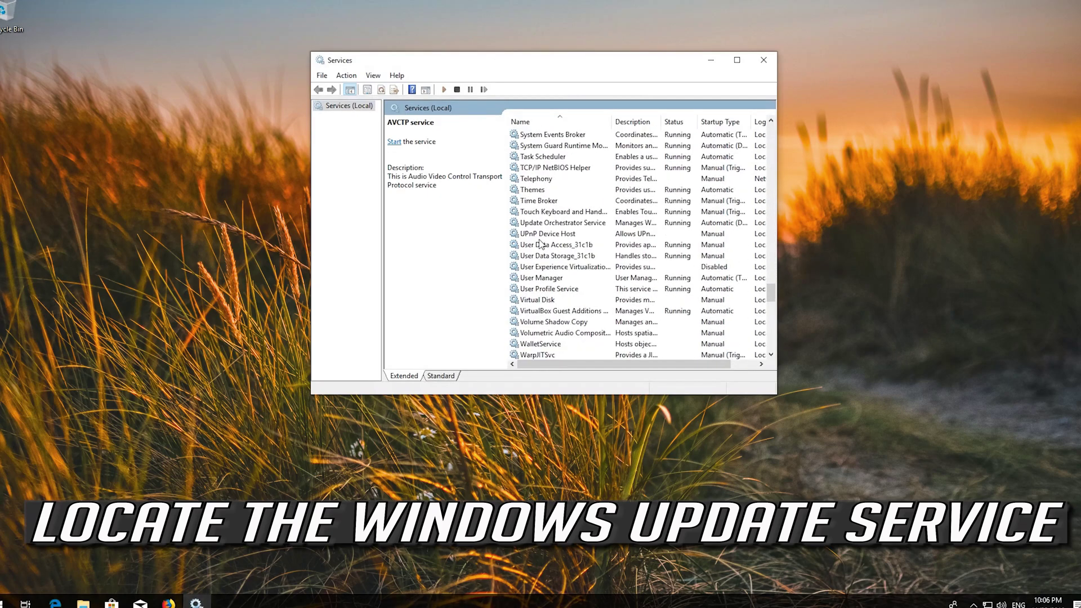
{"action": "scroll", "coordinate": [541, 245], "scroll_direction": "down", "scroll_amount": 5}
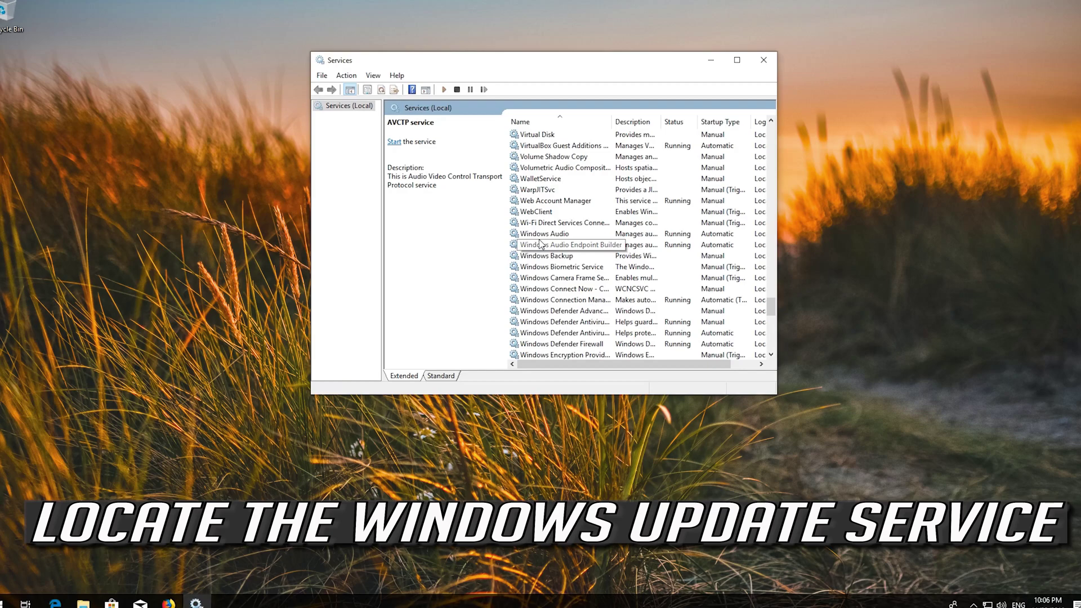
{"action": "scroll", "coordinate": [541, 245], "scroll_direction": "down", "scroll_amount": 10}
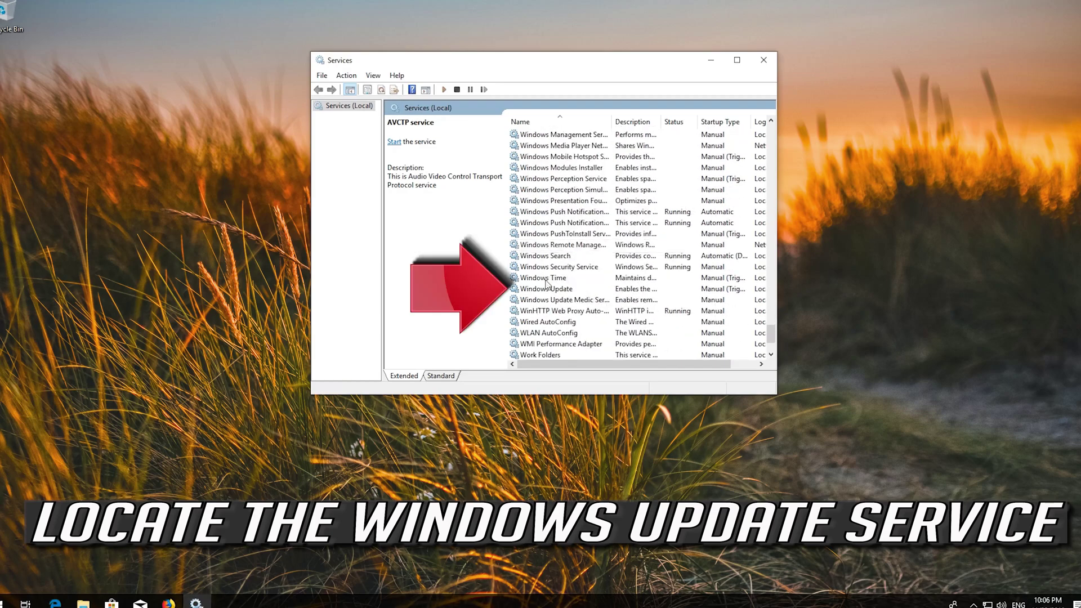
{"action": "left_click", "coordinate": [572, 289]}
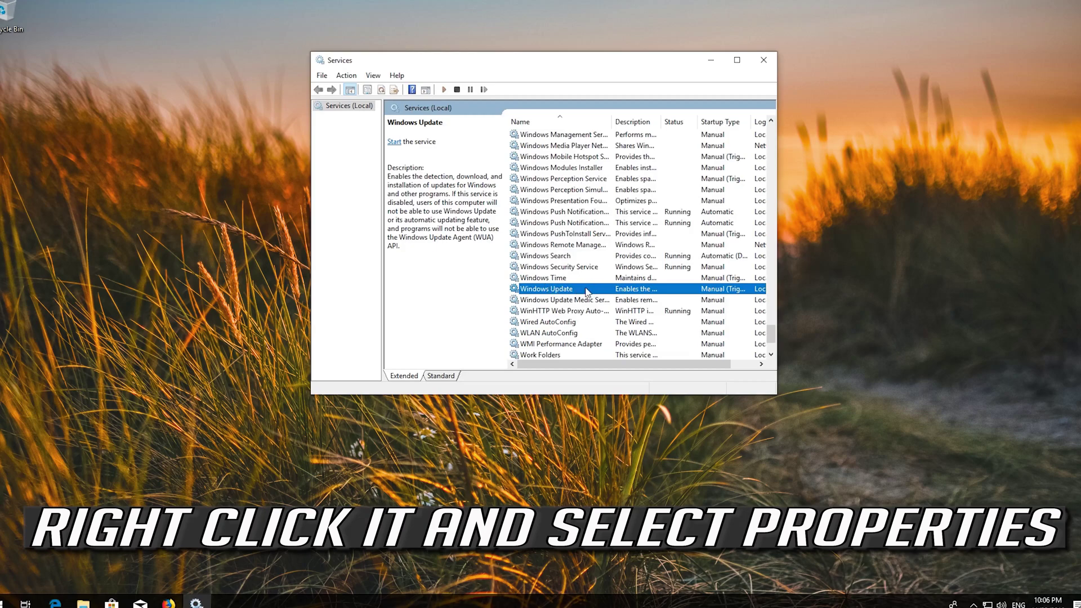
{"action": "right_click", "coordinate": [559, 290]}
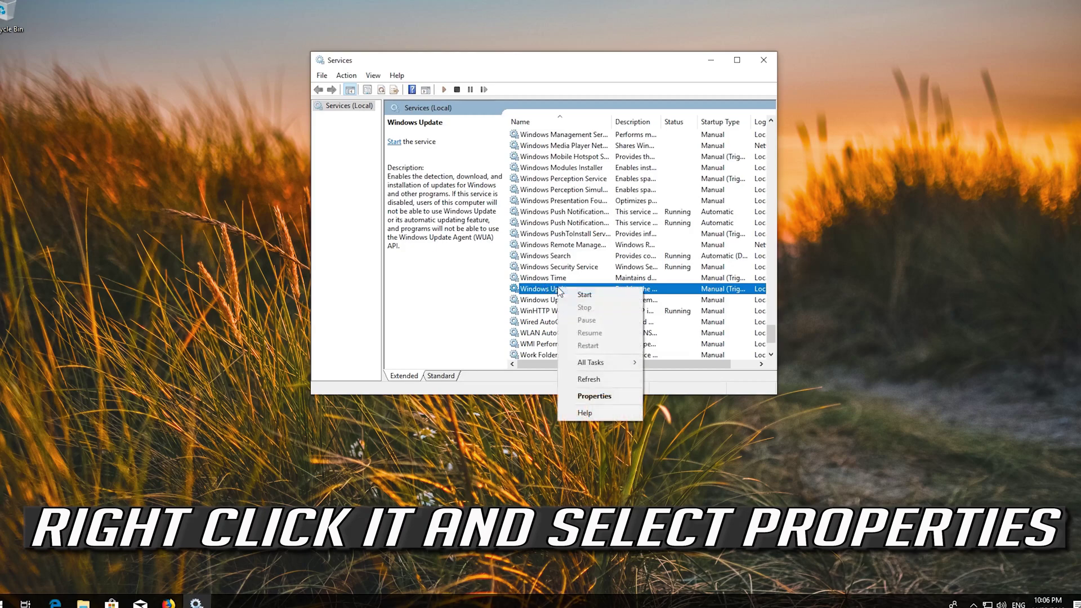
In Windows Update Properties, change Startup type to Automatic, apply, and close.
{"action": "left_click", "coordinate": [602, 395]}
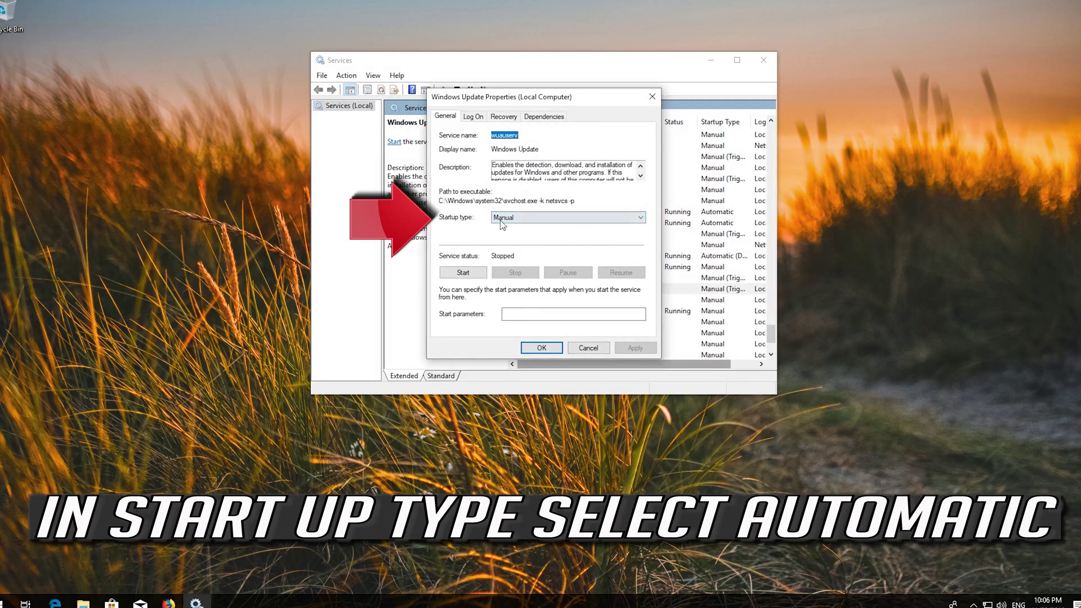
{"action": "left_click", "coordinate": [561, 219]}
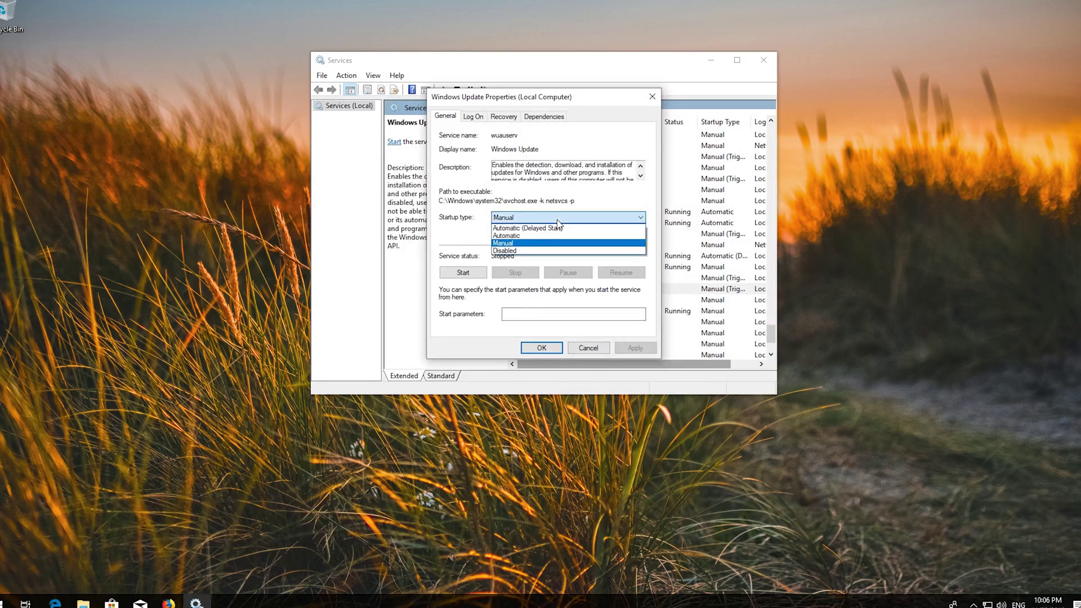
{"action": "left_click", "coordinate": [534, 235]}
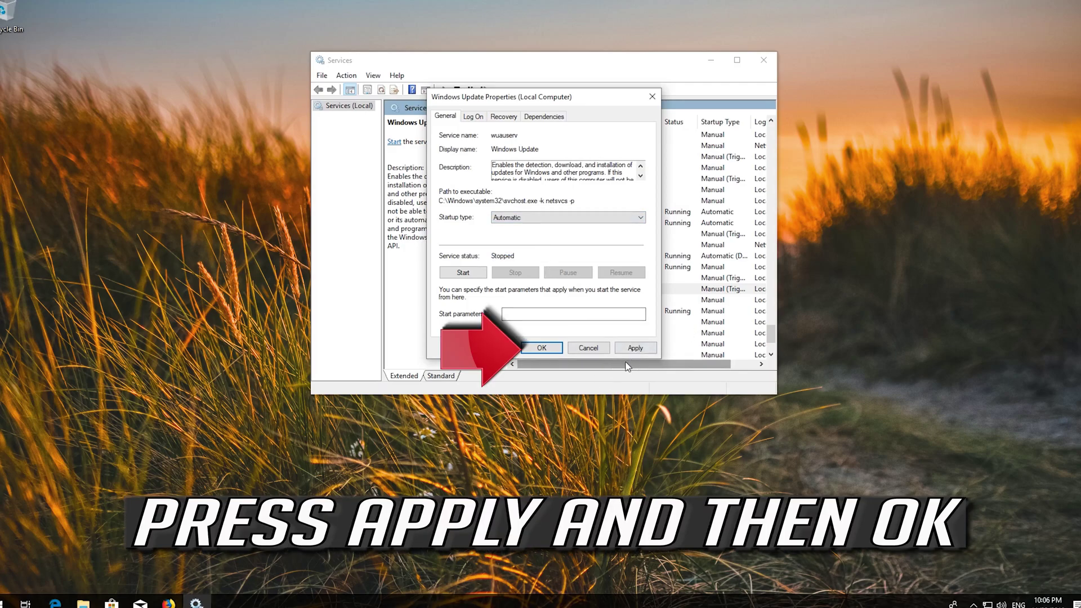
{"action": "left_click", "coordinate": [640, 348]}
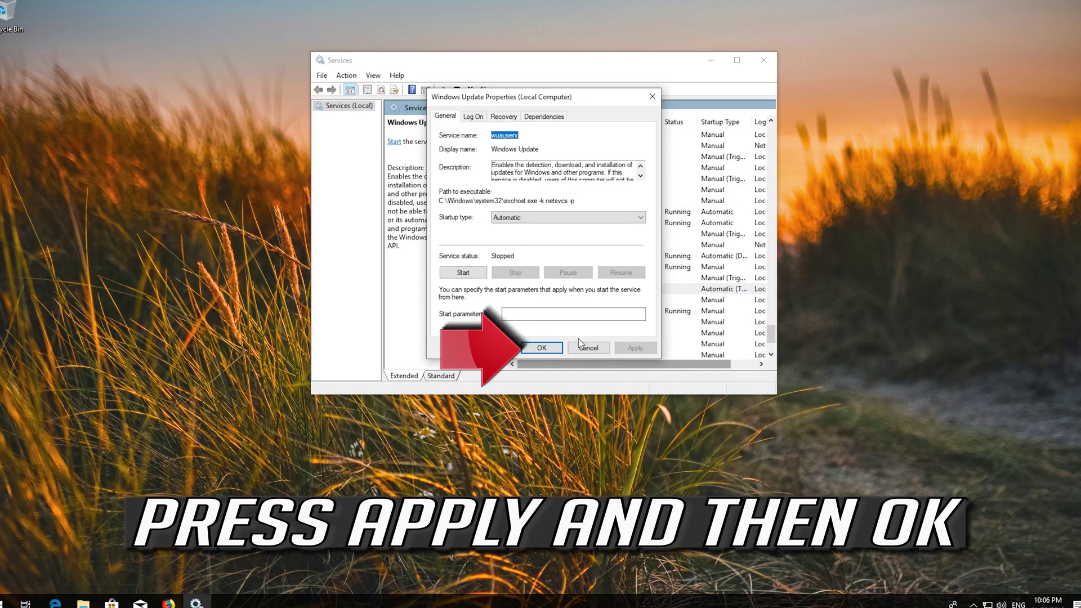
{"action": "left_click", "coordinate": [542, 349]}
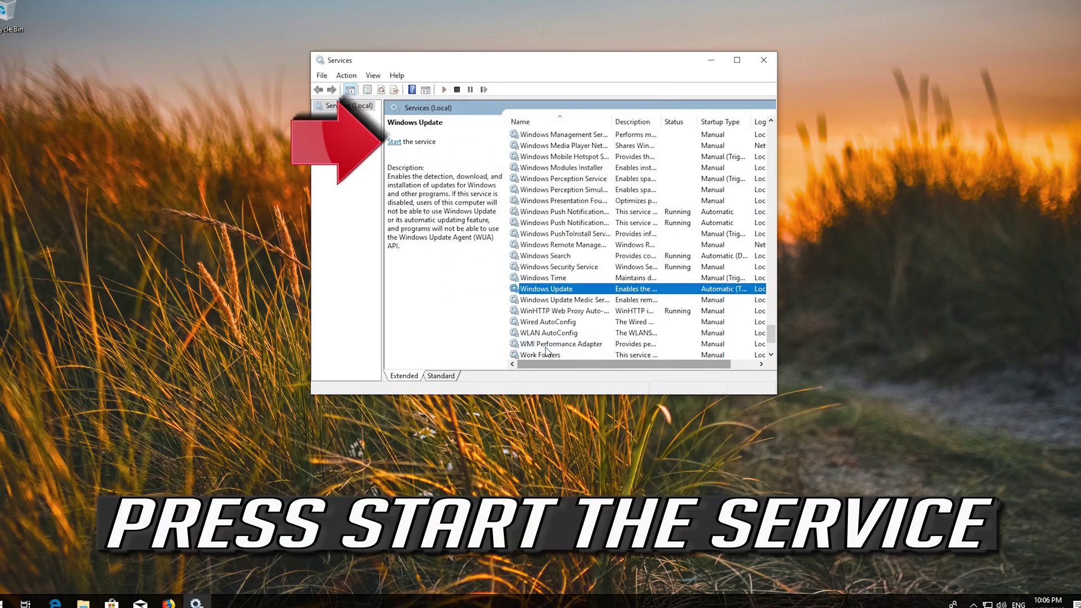
Start the Windows Update service, restart it, then close the Services console.
{"action": "left_click", "coordinate": [396, 144]}
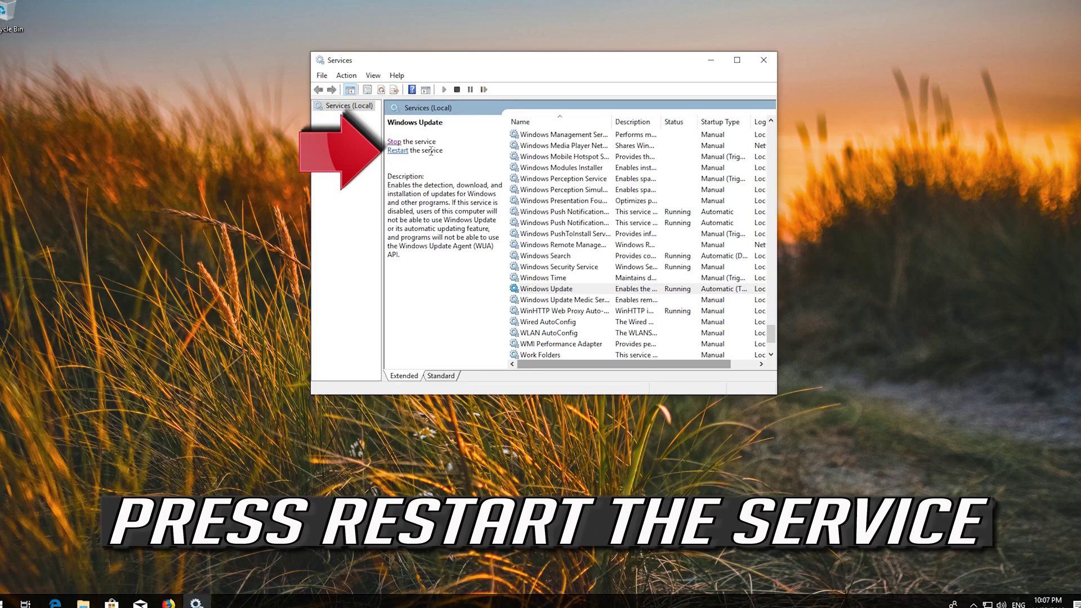
{"action": "left_click", "coordinate": [400, 151]}
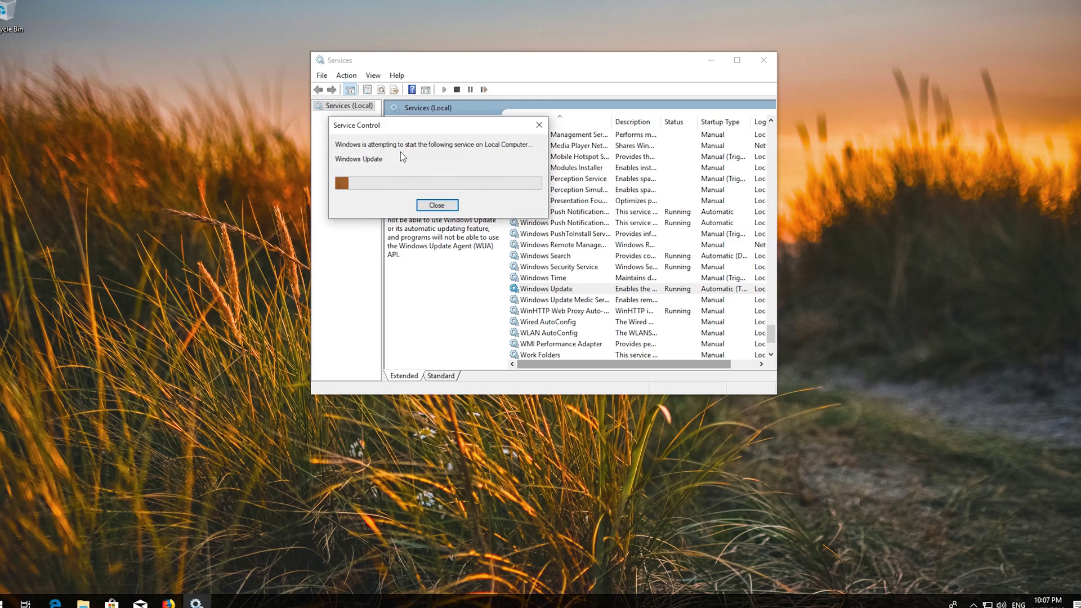
{"action": "left_click", "coordinate": [763, 60]}
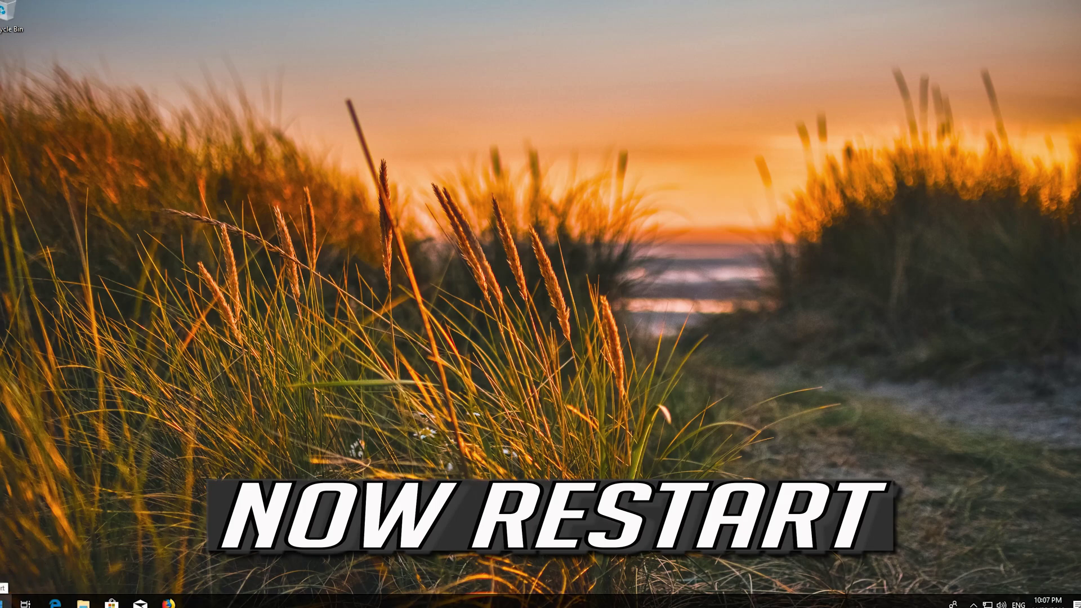
Search for 'notepad' and open a blank Notepad document.
{"action": "left_click", "coordinate": [11, 602]}
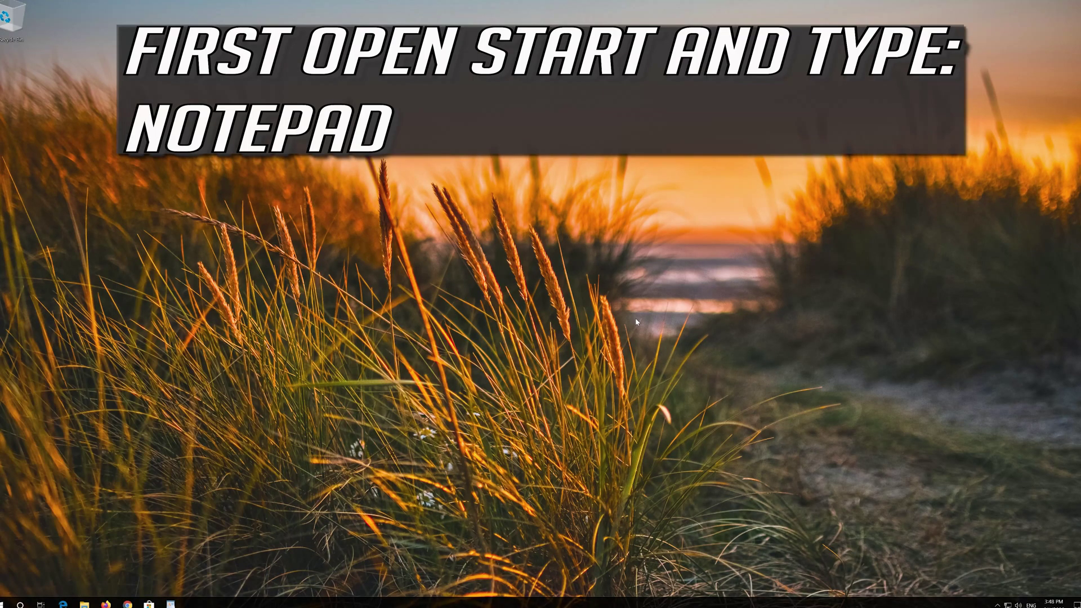
{"action": "key", "text": "super"}
{"action": "type", "text": "notepad"}
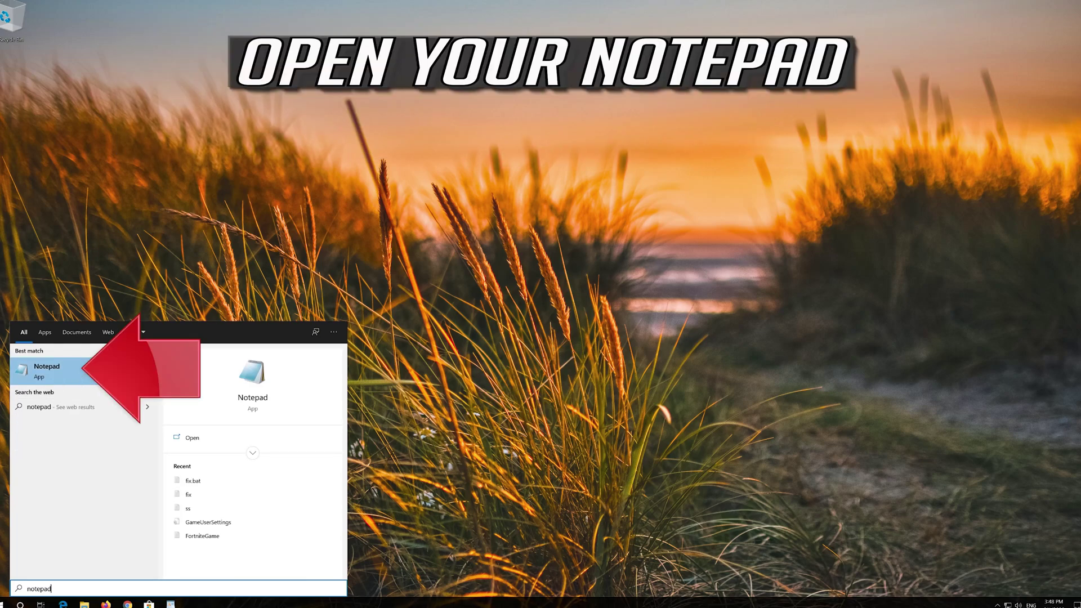
{"action": "left_click", "coordinate": [98, 369]}
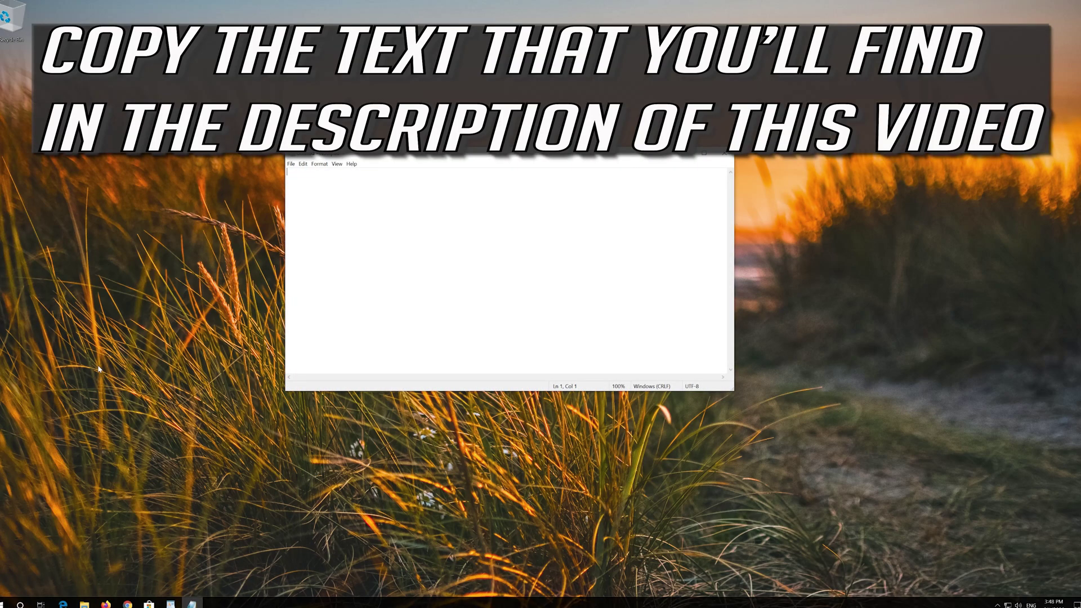
Copy all the net stop, regsvr32 and net start commands from WordPad, then minimize it.
{"action": "left_click", "coordinate": [172, 604]}
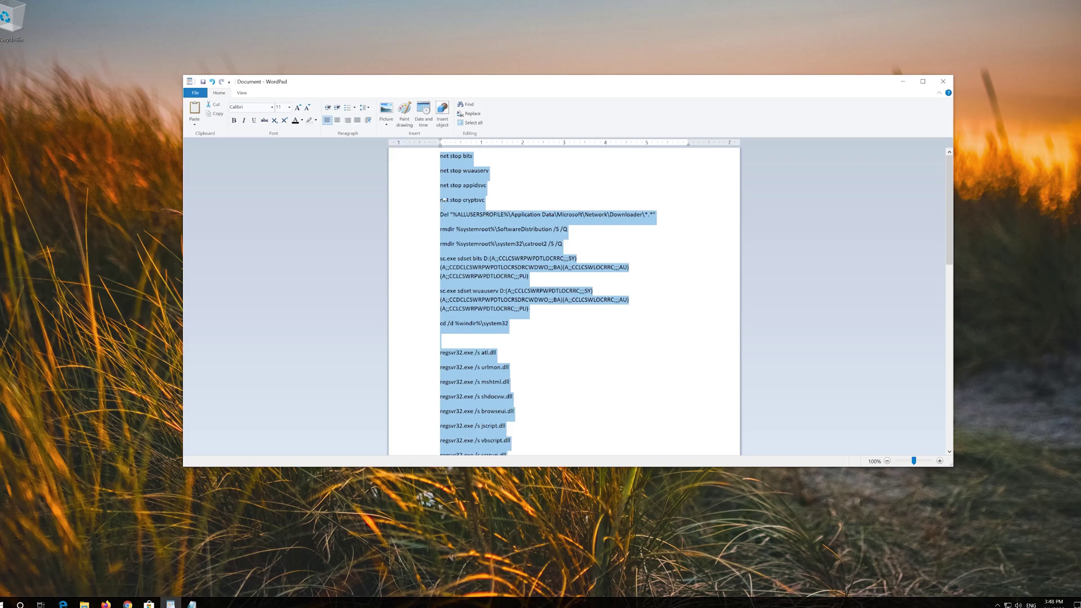
{"action": "left_click", "coordinate": [445, 163]}
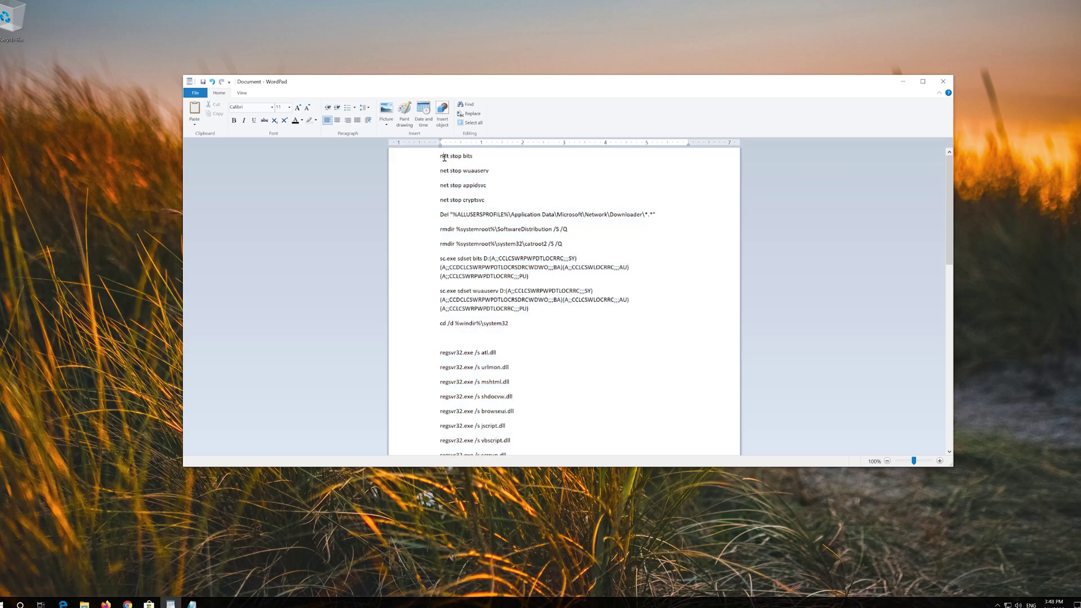
{"action": "left_click_drag", "start_coordinate": [443, 157], "coordinate": [506, 468]}
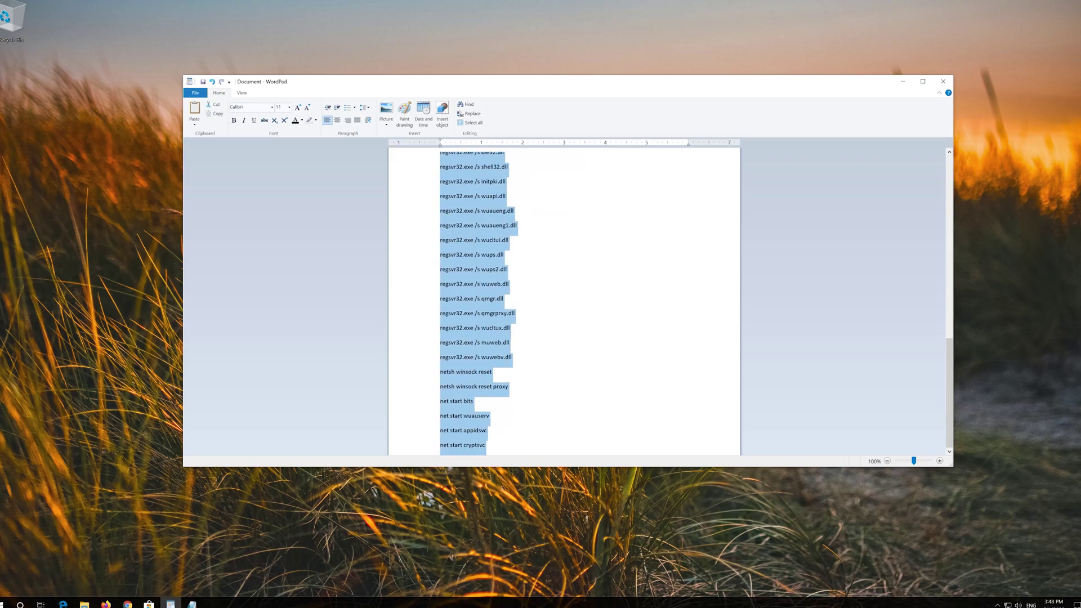
{"action": "scroll", "coordinate": [547, 352], "scroll_direction": "up", "scroll_amount": 1}
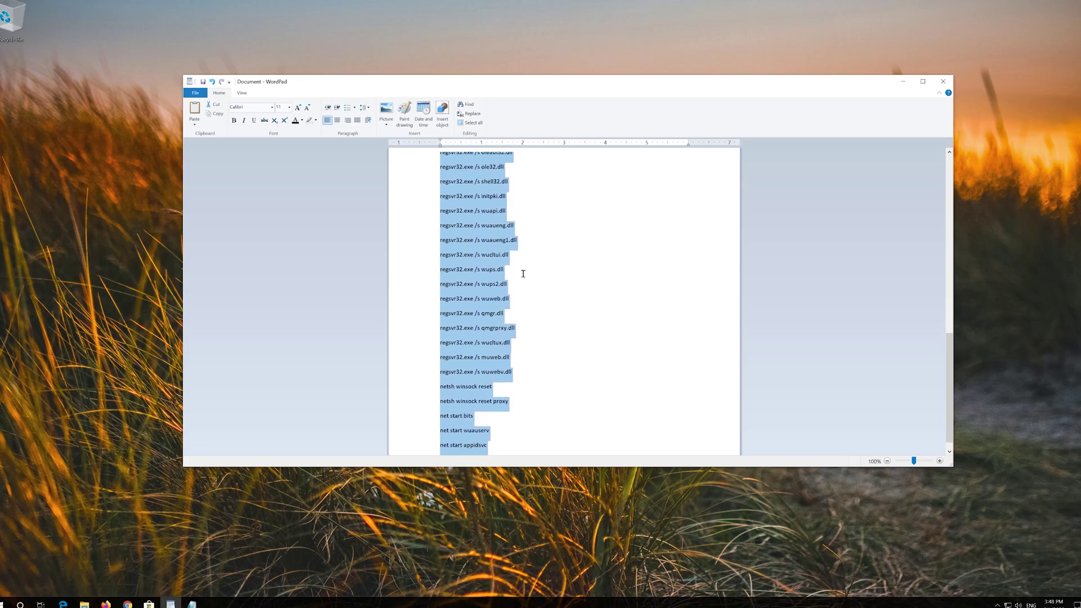
{"action": "right_click", "coordinate": [497, 254]}
{"action": "left_click", "coordinate": [509, 261]}
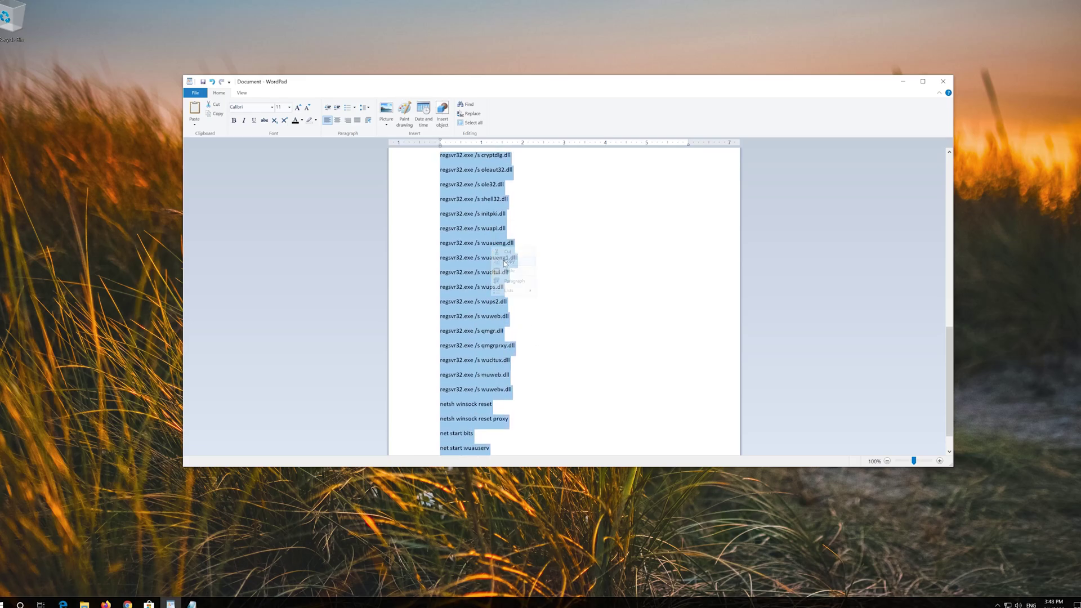
{"action": "left_click", "coordinate": [902, 82]}
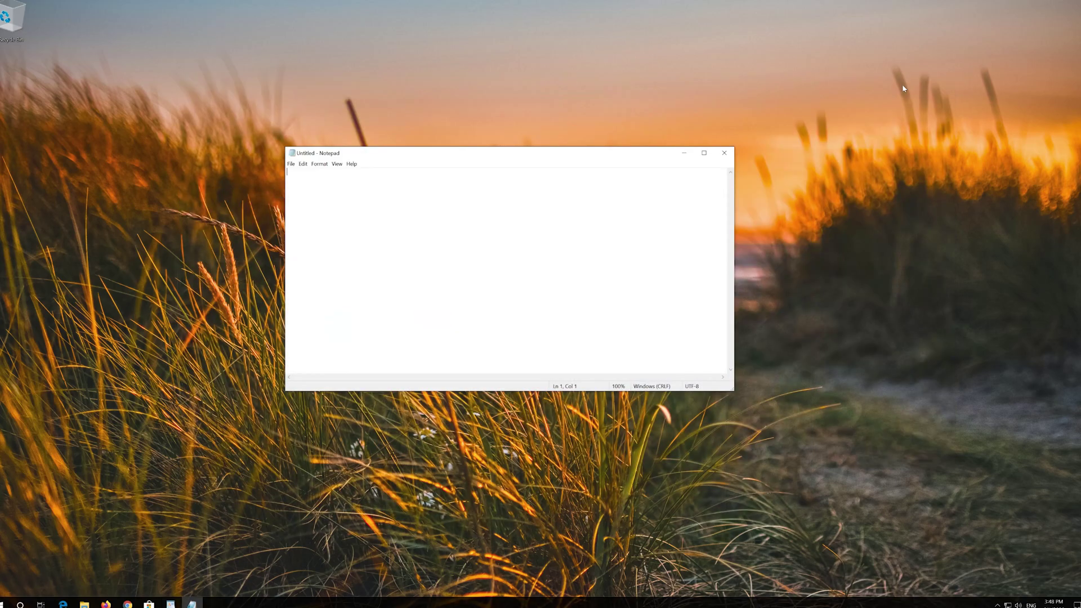
Paste the reset commands into Notepad and save them to the Desktop as fix.bat, type All Files.
{"action": "left_click", "coordinate": [303, 164]}
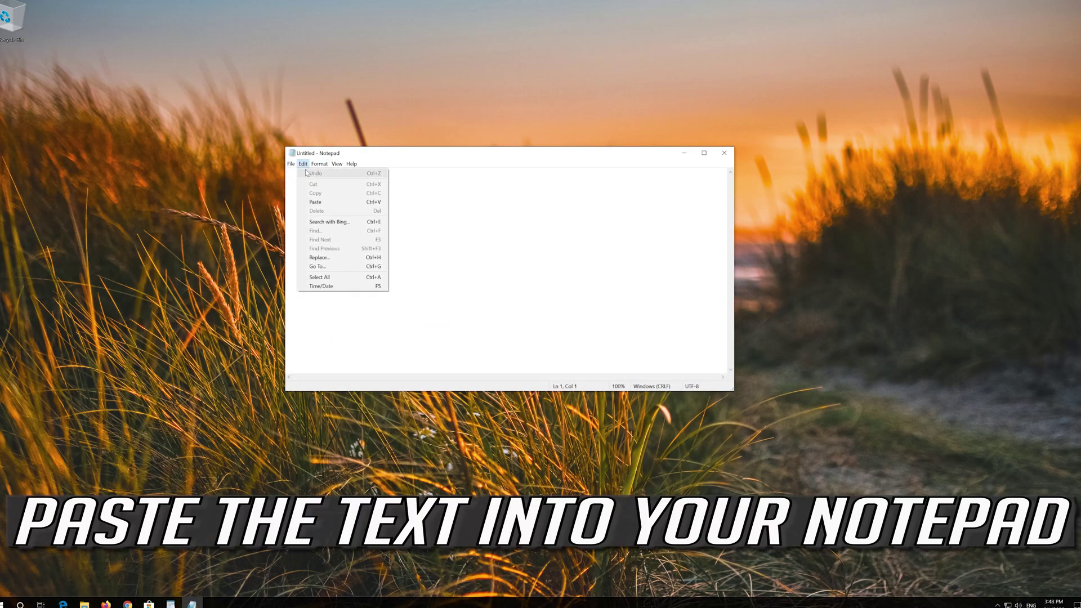
{"action": "left_click", "coordinate": [345, 205]}
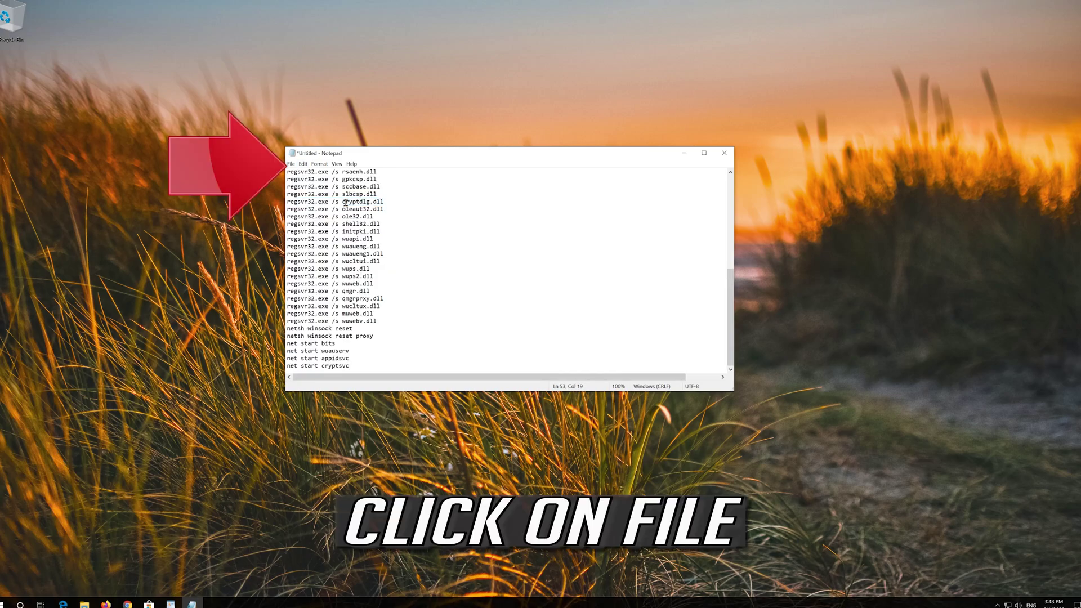
{"action": "left_click", "coordinate": [291, 164]}
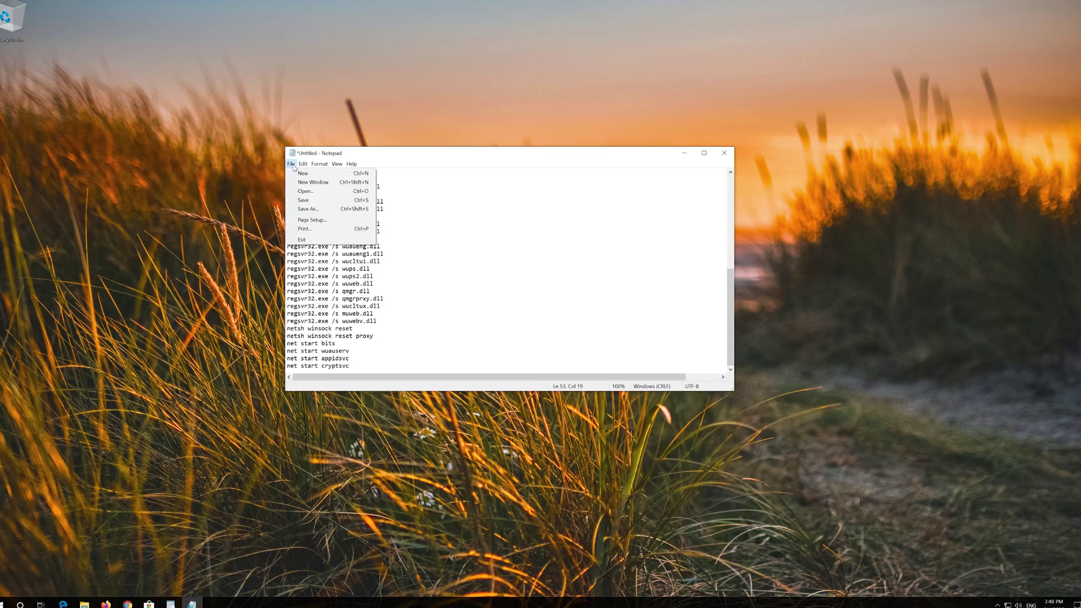
{"action": "left_click", "coordinate": [311, 210]}
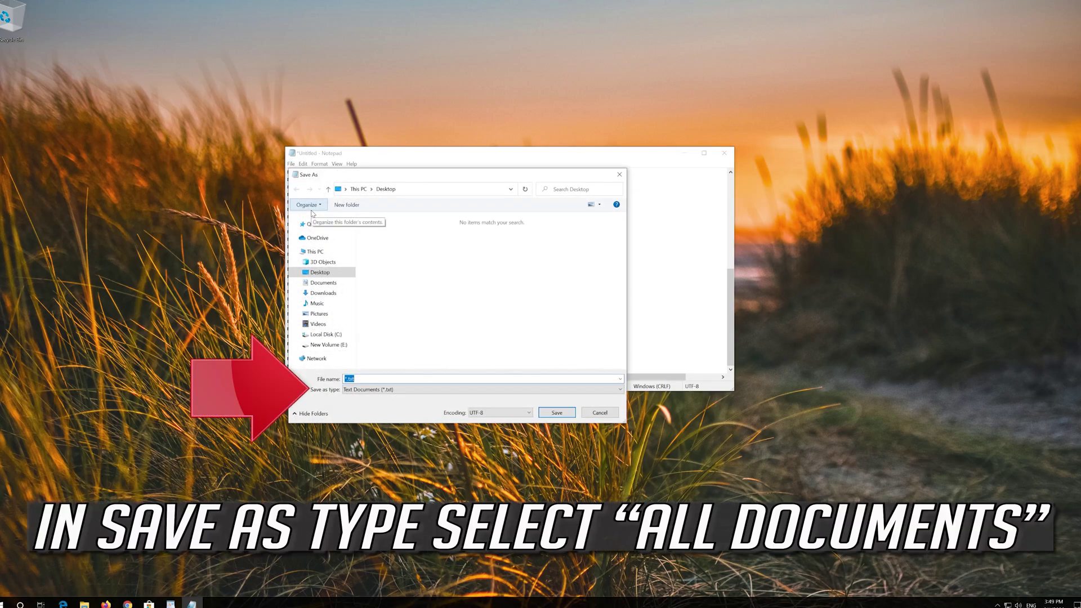
{"action": "left_click", "coordinate": [365, 392]}
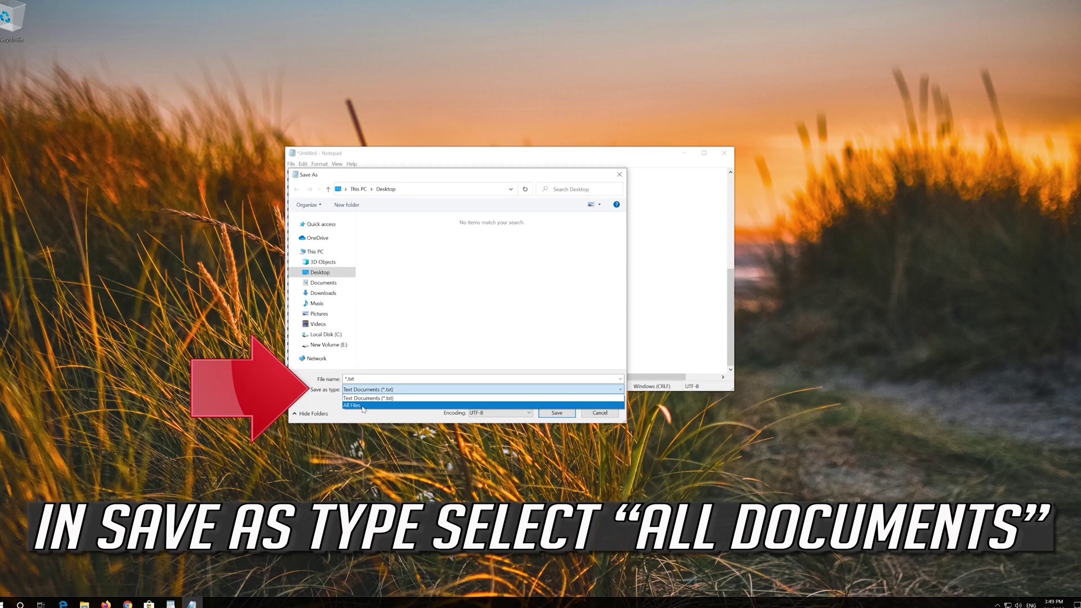
{"action": "left_click", "coordinate": [363, 407]}
{"action": "left_click", "coordinate": [350, 379]}
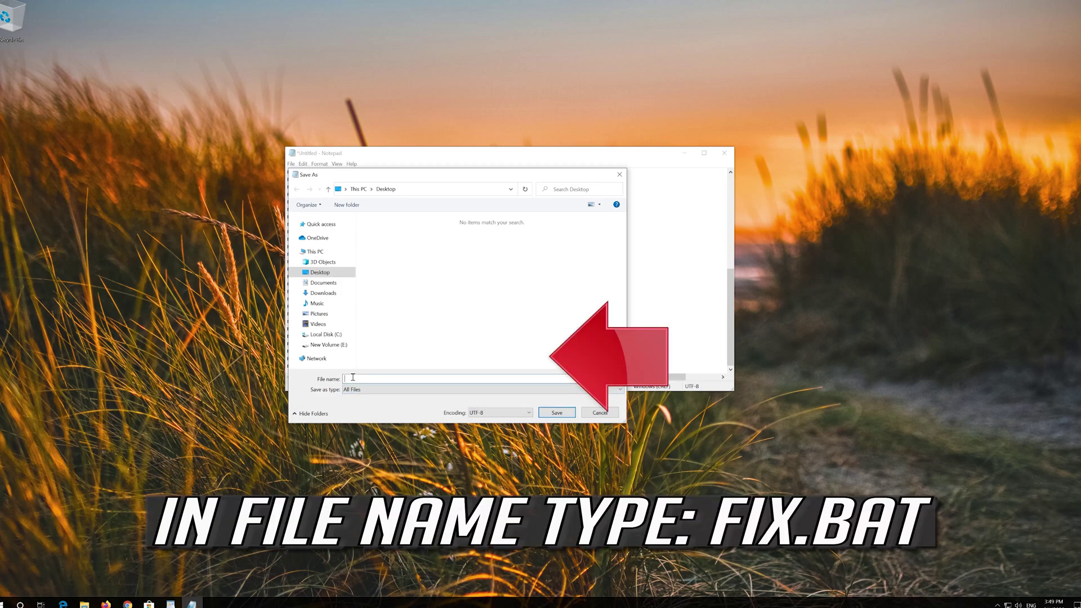
{"action": "type", "text": "fix.bat"}
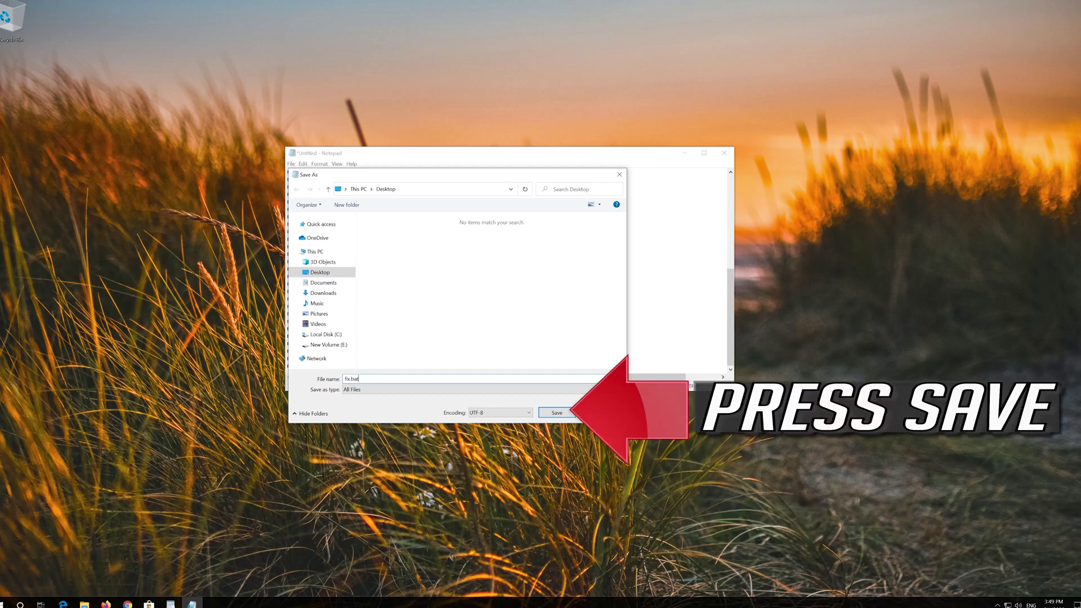
{"action": "left_click", "coordinate": [557, 413]}
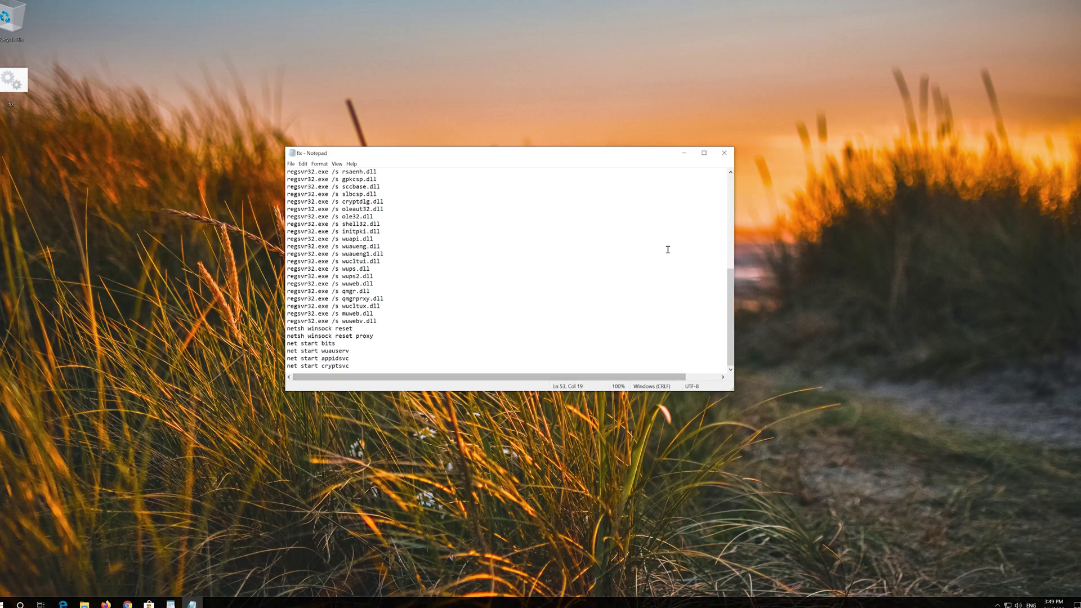
Close Notepad, run fix.bat as administrator, and answer y to delete the downloader files.
{"action": "left_click", "coordinate": [728, 153]}
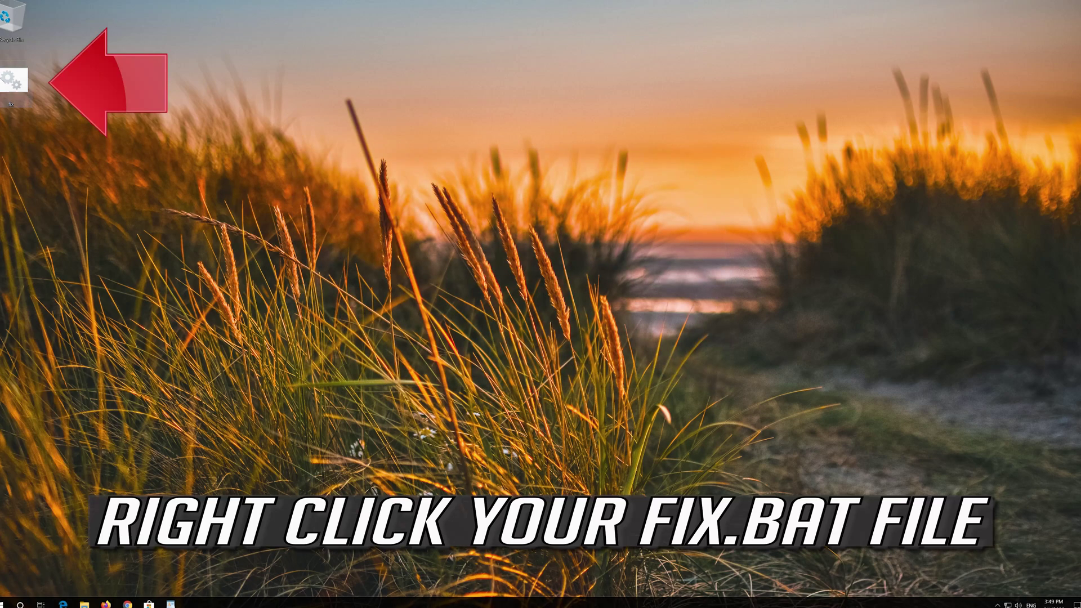
{"action": "right_click", "coordinate": [2, 79]}
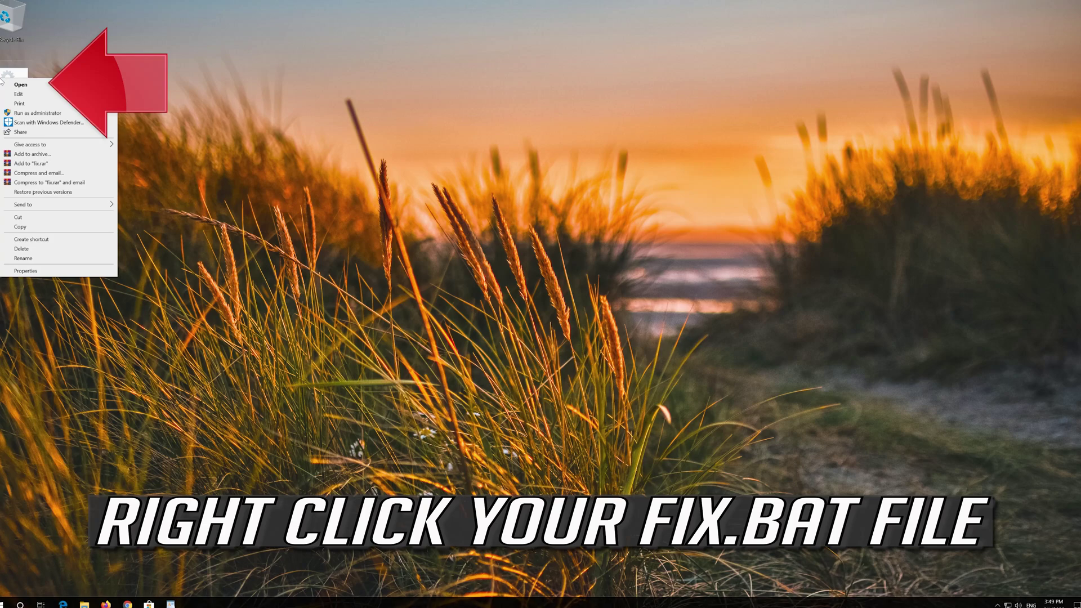
{"action": "left_click", "coordinate": [54, 115]}
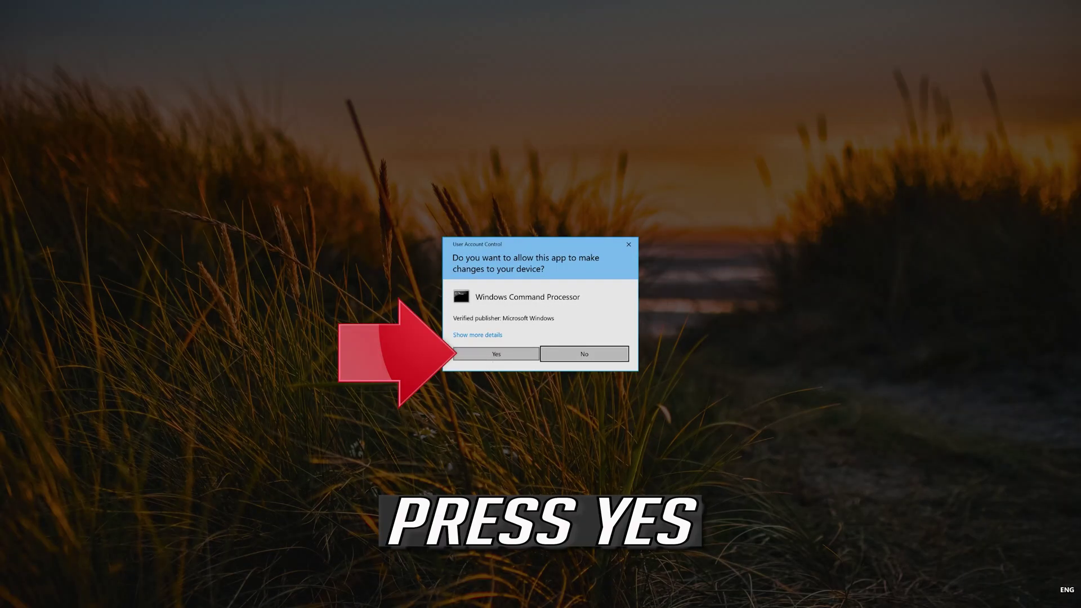
{"action": "left_click", "coordinate": [496, 354]}
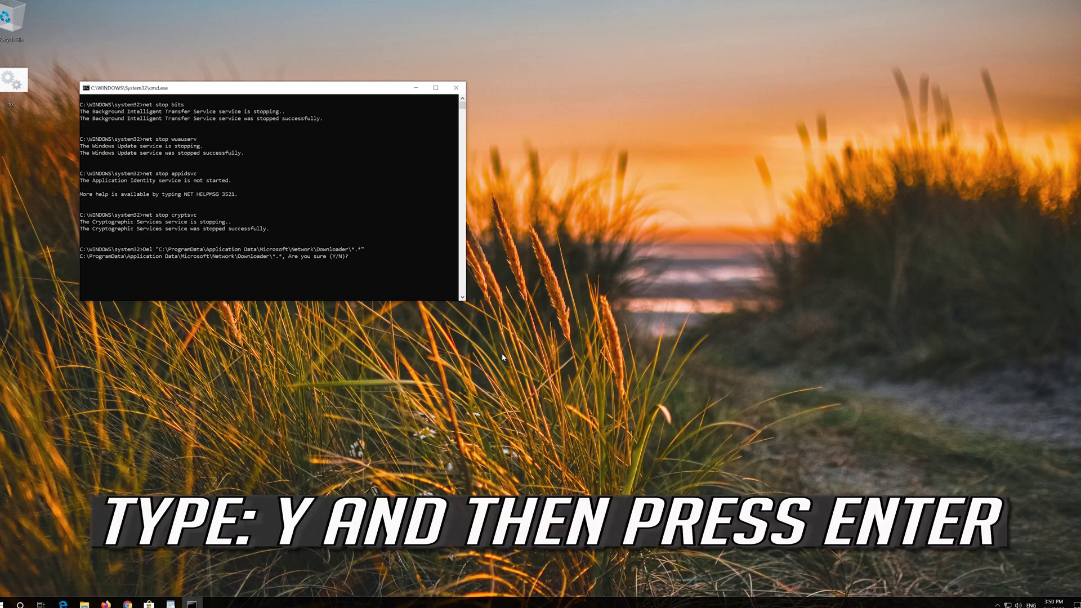
{"action": "type", "text": "y"}
{"action": "key", "text": "Return"}
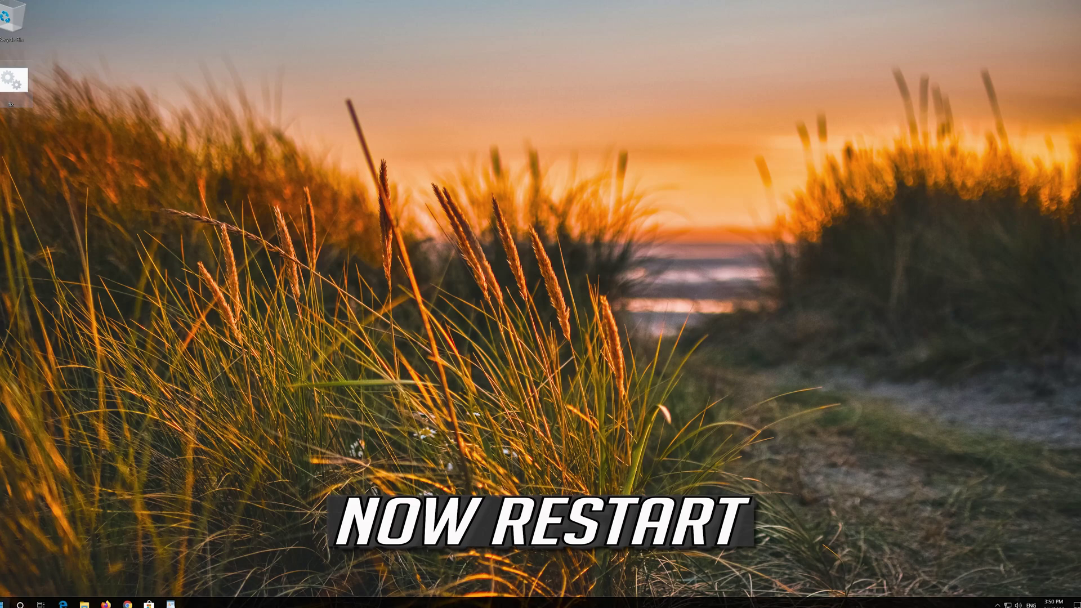
Restart Windows using the Restart option under the Start menu's Power button.
{"action": "left_click", "coordinate": [10, 602]}
{"action": "mouse_move", "coordinate": [4, 587]}
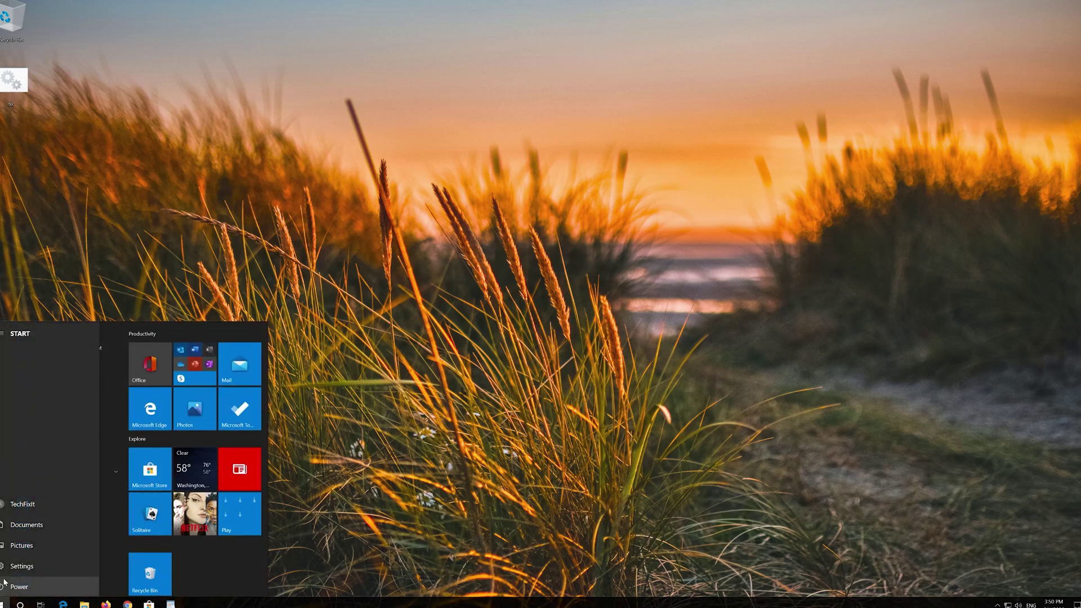
{"action": "left_click", "coordinate": [9, 587]}
{"action": "left_click", "coordinate": [21, 569]}
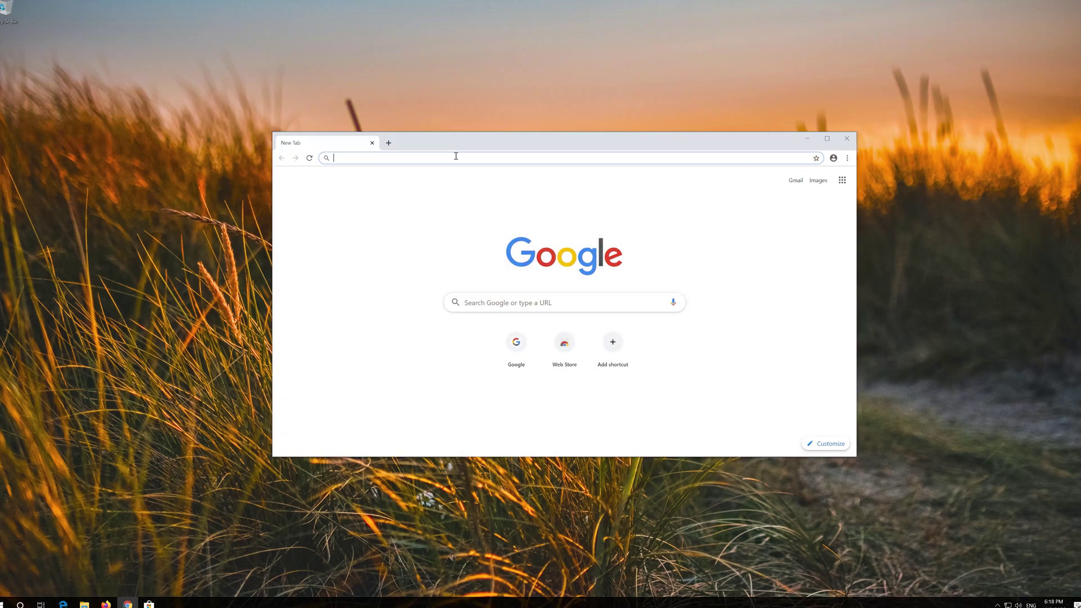
Load the Windows 10 download page, download the Media Creation Tool, and close Chrome.
{"action": "type", "text": "https://www.microsoft.com/en-us/software-download/windows10"}
{"action": "key", "text": "Return"}
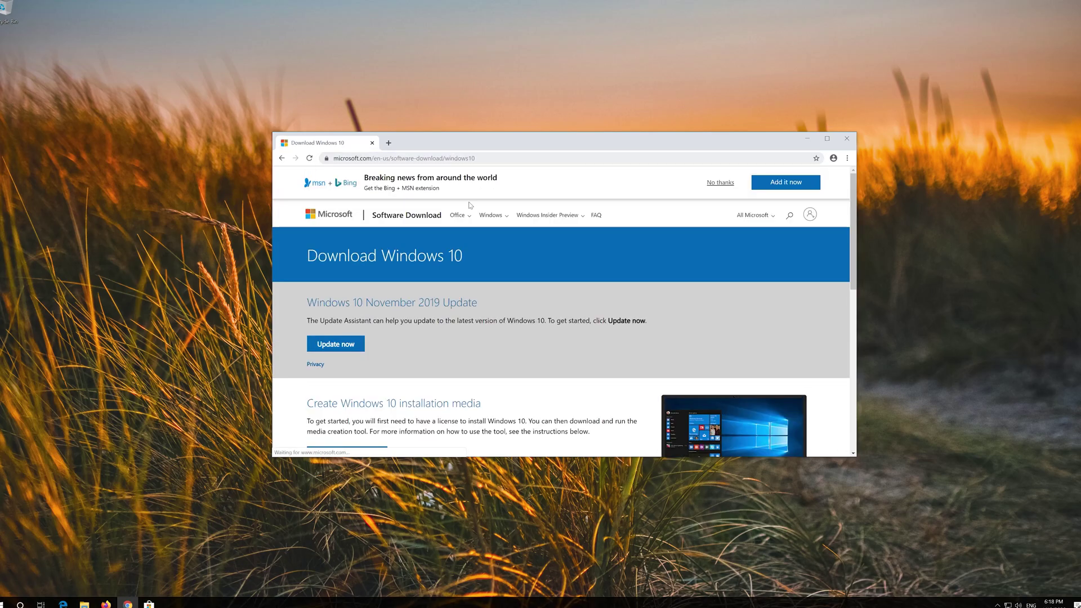
{"action": "scroll", "coordinate": [524, 332], "scroll_direction": "down", "scroll_amount": 1}
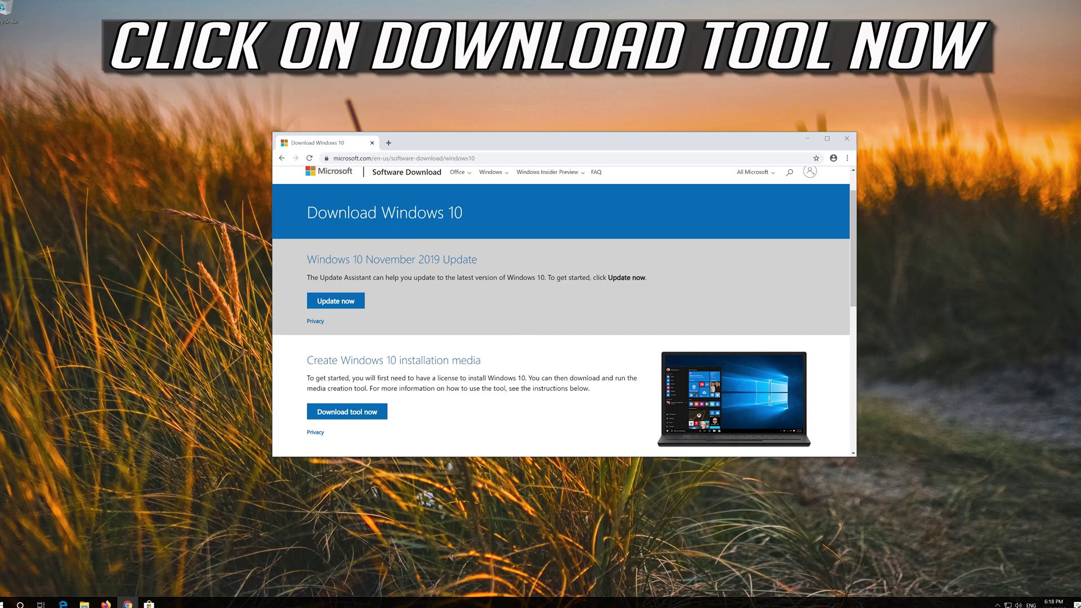
{"action": "left_click", "coordinate": [368, 414]}
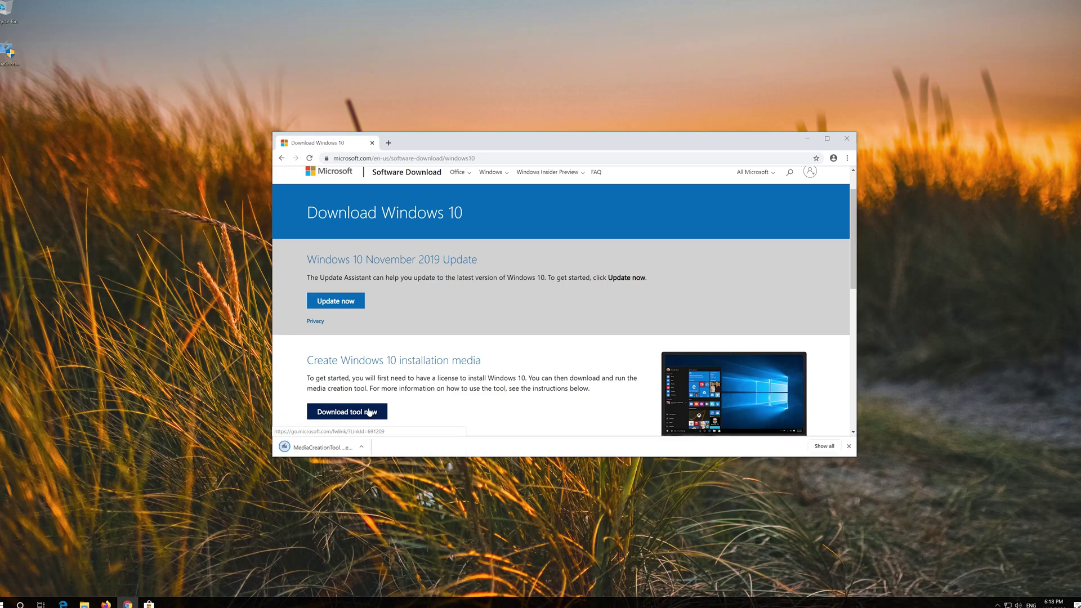
{"action": "left_click", "coordinate": [848, 145]}
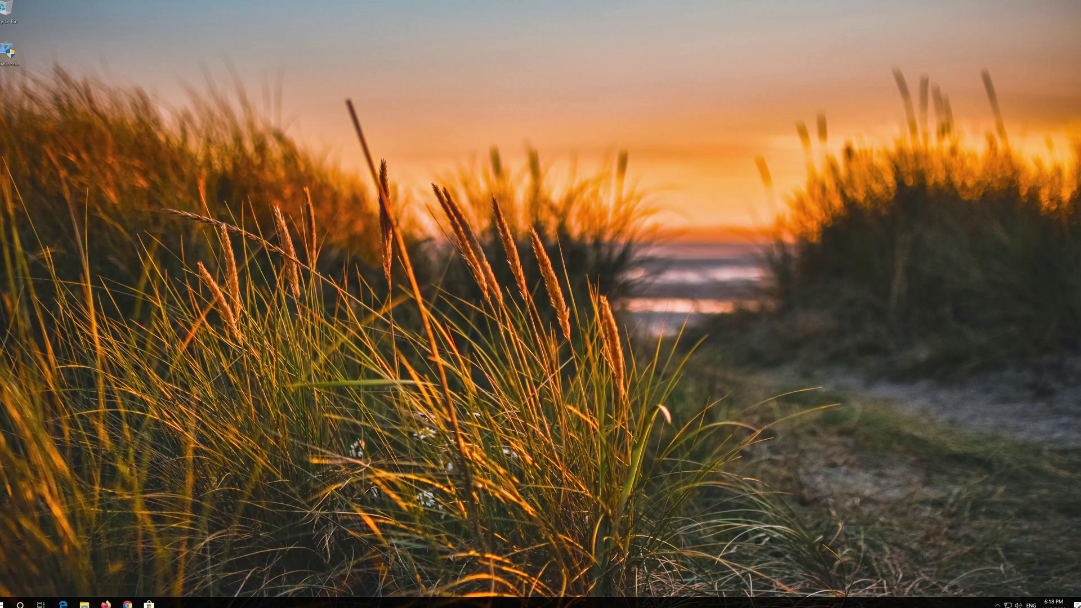
Launch MediaCreationTool as administrator, accept both license terms, and choose Upgrade this PC now, keeping files and apps.
{"action": "double_click", "coordinate": [6, 62]}
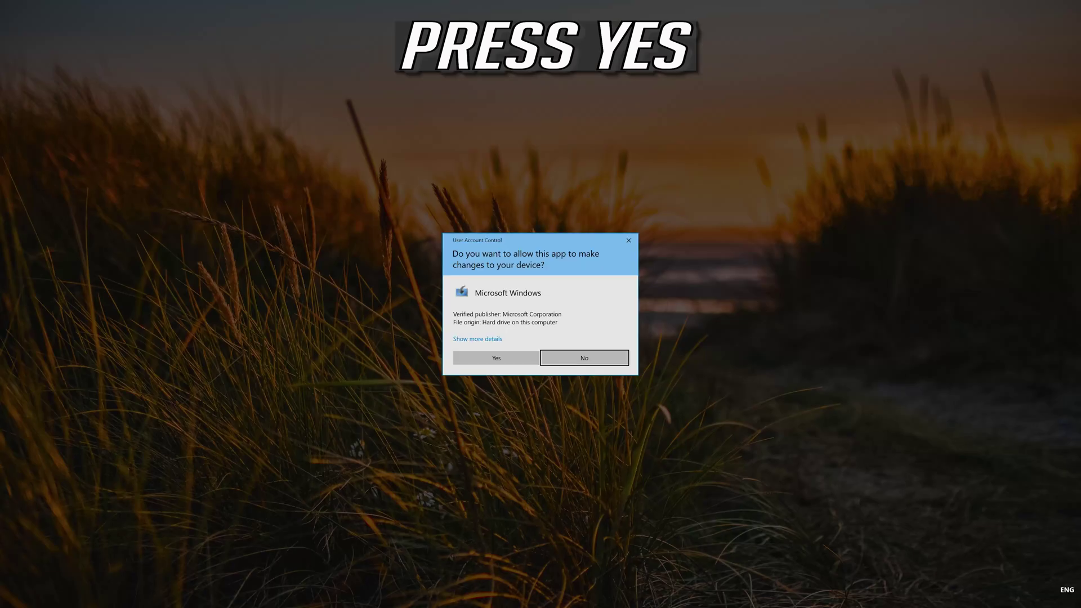
{"action": "left_click", "coordinate": [518, 362]}
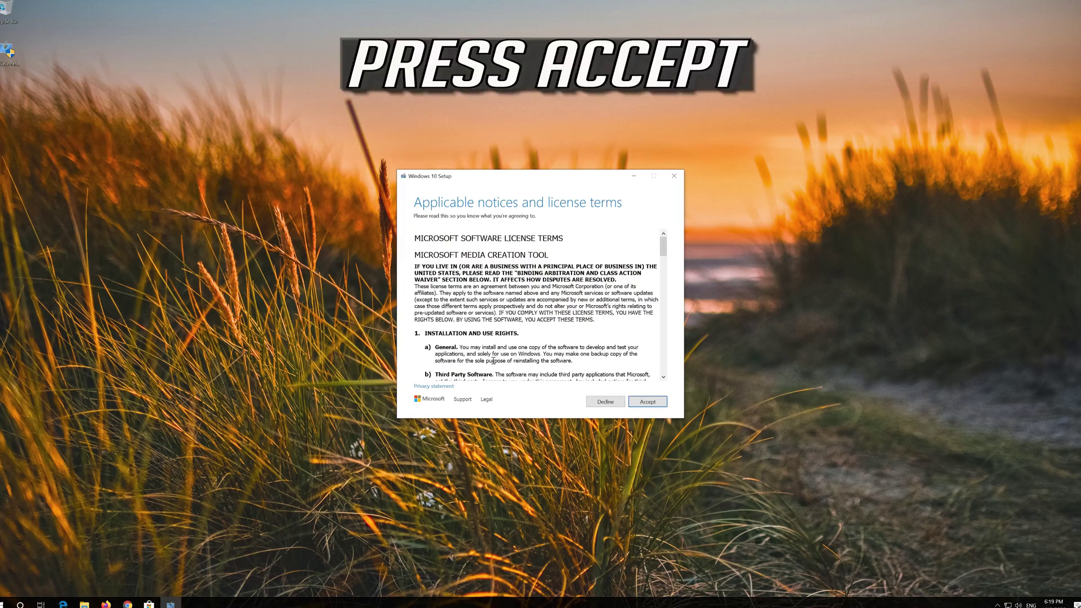
{"action": "left_click", "coordinate": [648, 401]}
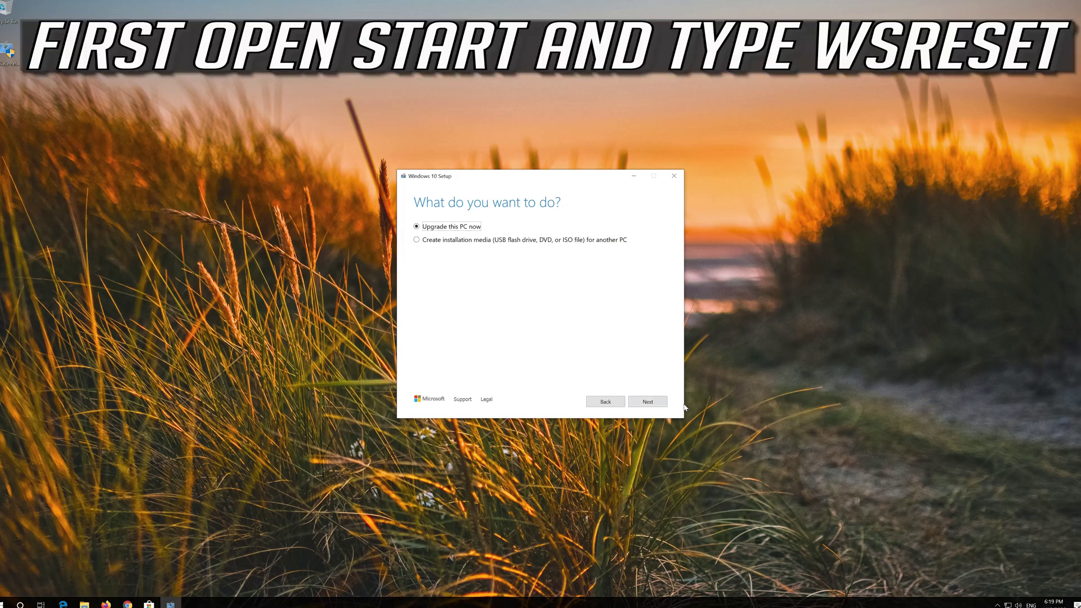
{"action": "left_click", "coordinate": [645, 403]}
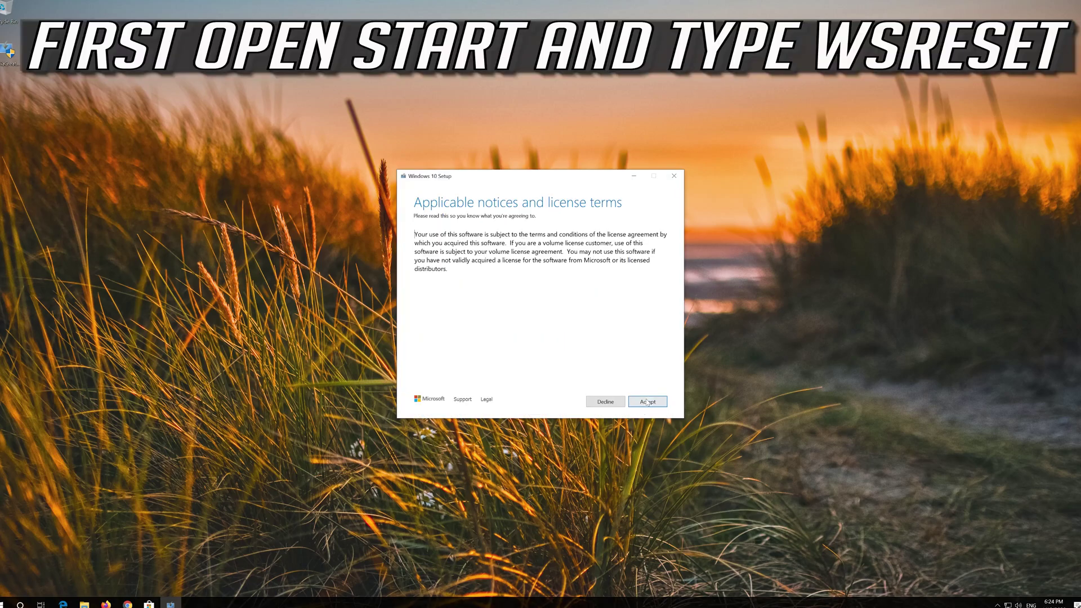
{"action": "left_click", "coordinate": [652, 400]}
{"action": "left_click", "coordinate": [654, 404]}
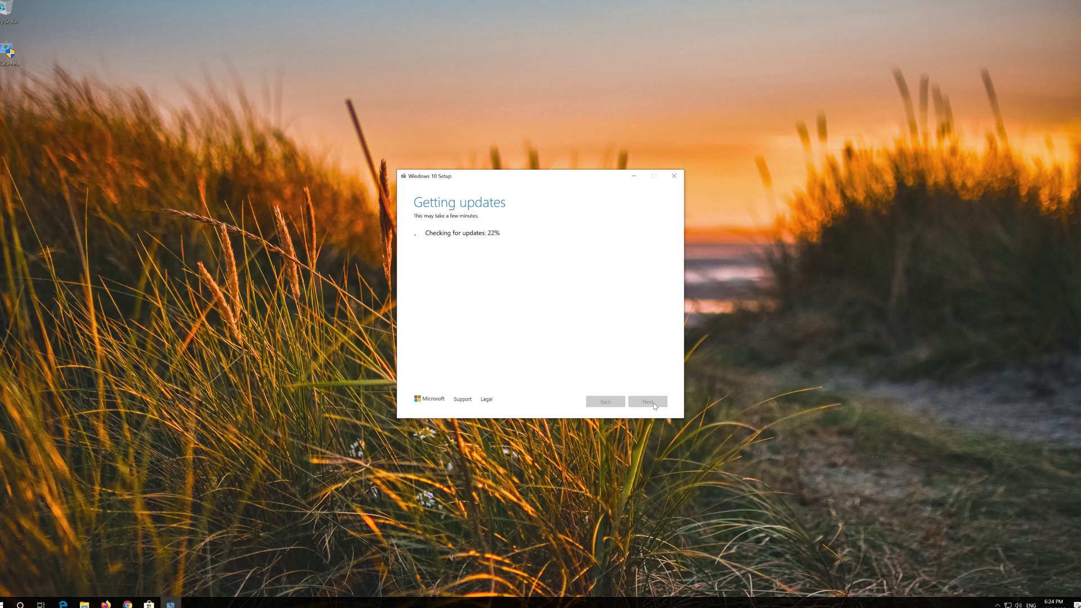